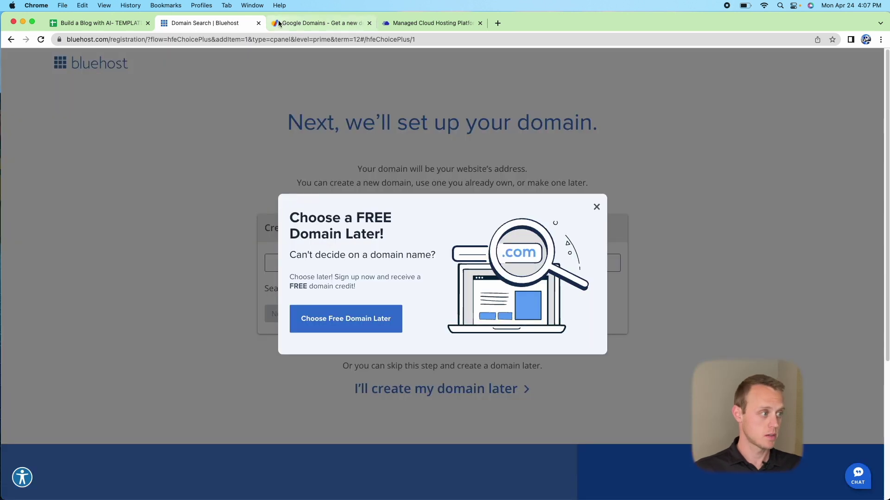
Step: In the Bluehost registration, dismiss the free domain offer and choose to create the domain later
left_click(285, 27)
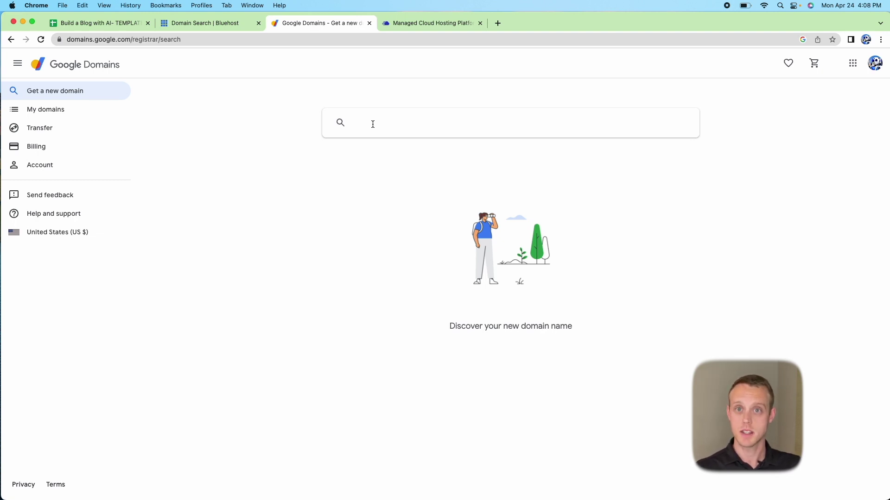
left_click(229, 26)
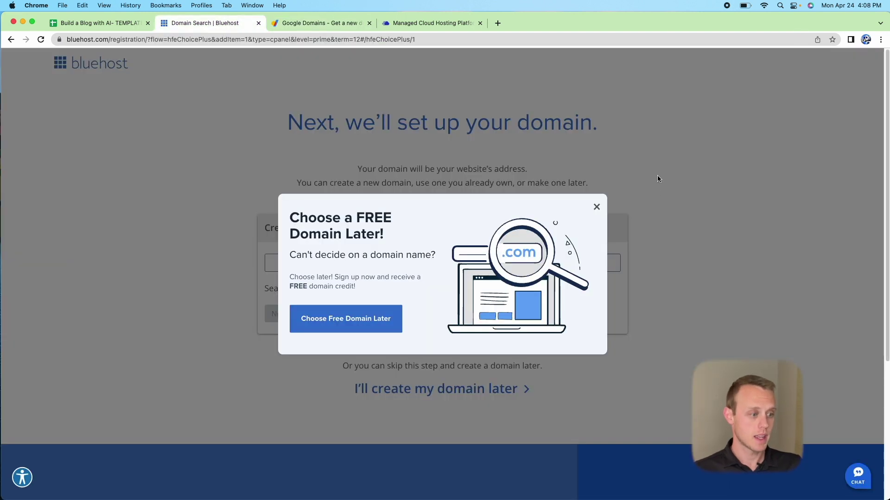
left_click(596, 208)
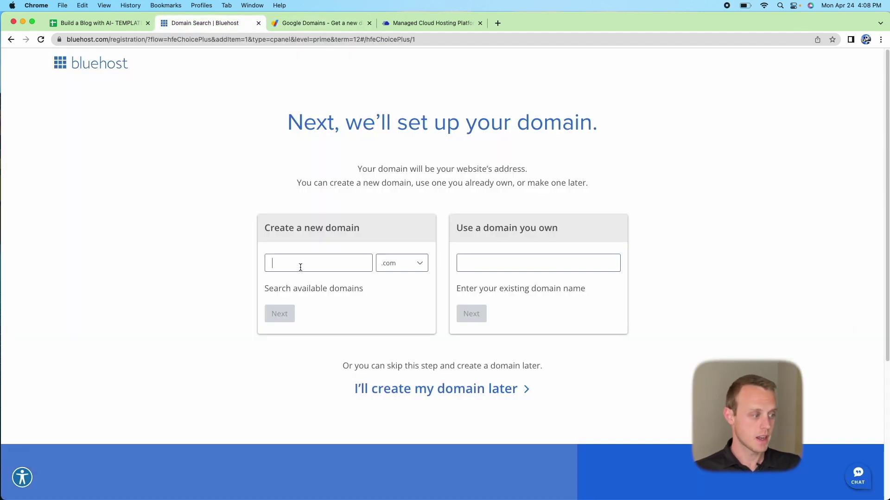
left_click(378, 394)
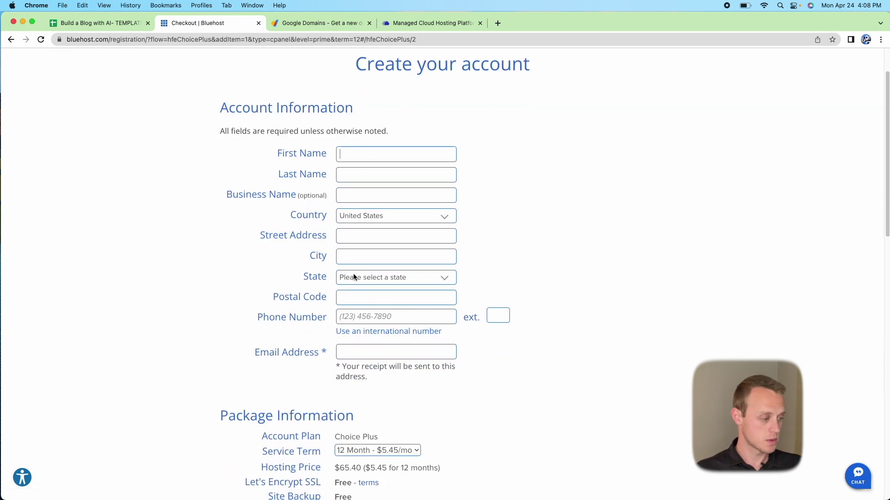
Step: Remove the SiteLock Security - Essential extra from the Choice Plus package and go to the credit card number field
scroll(371, 320, "down", 3)
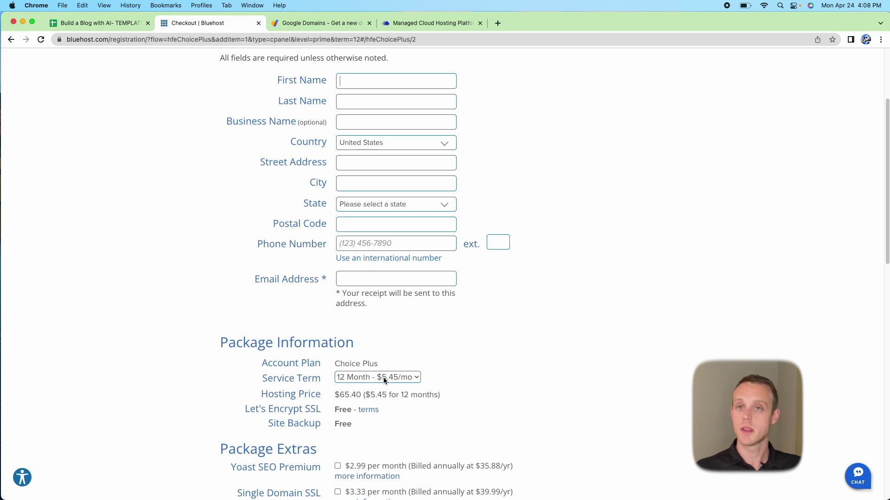
scroll(382, 377, "down", 3)
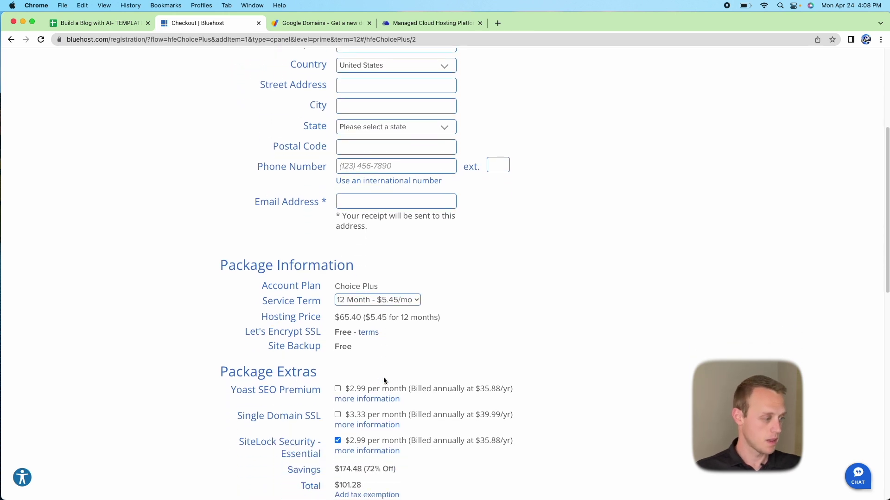
scroll(304, 360, "down", 4)
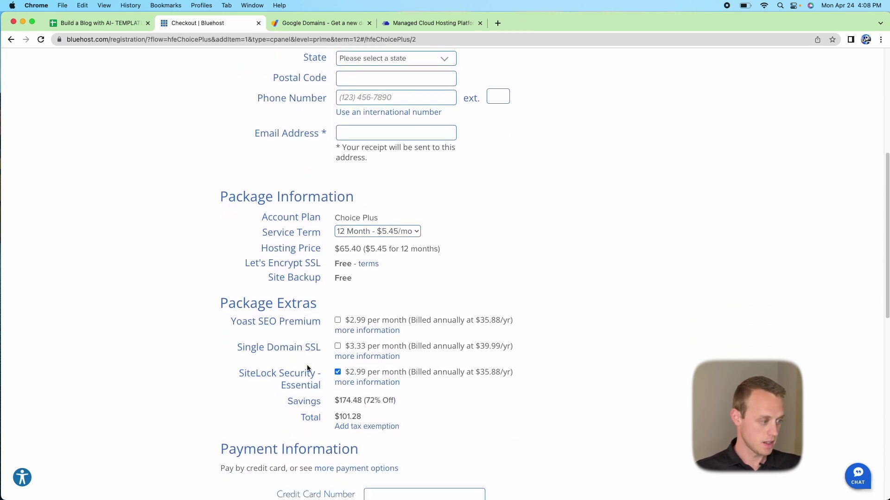
scroll(292, 345, "down", 1)
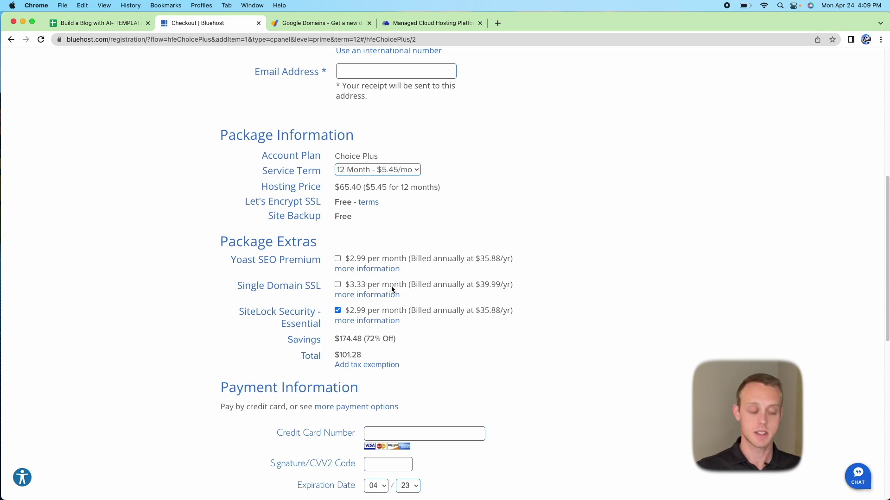
scroll(371, 287, "down", 2)
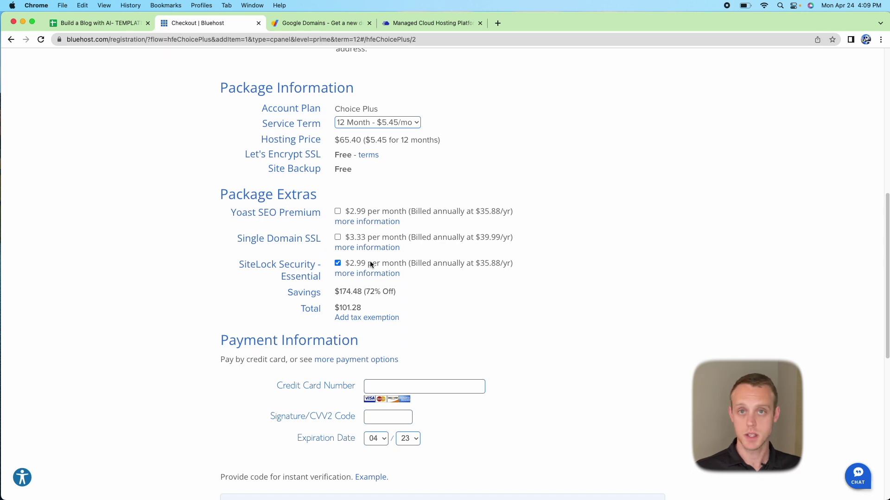
left_click(338, 263)
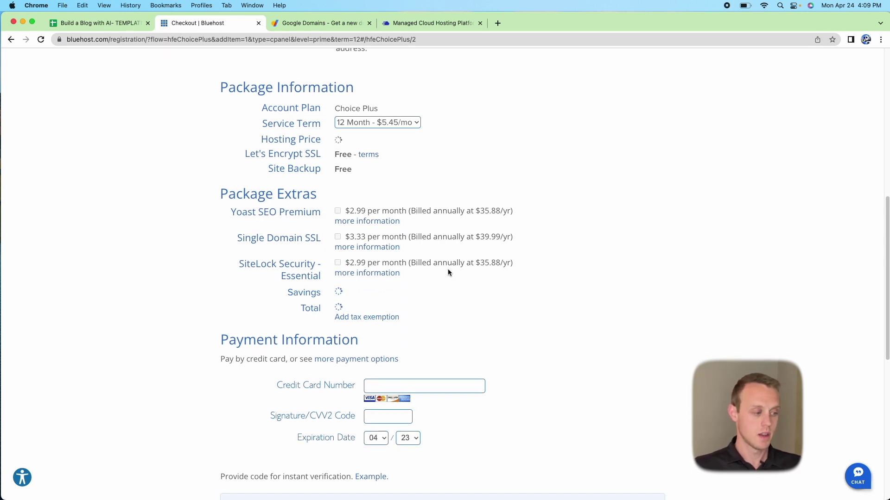
scroll(449, 273, "down", 1)
left_click(413, 355)
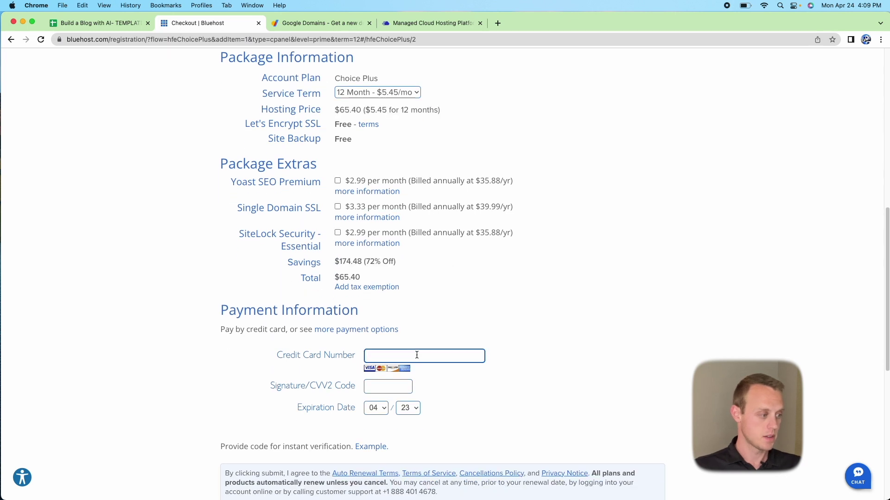
scroll(411, 343, "down", 4)
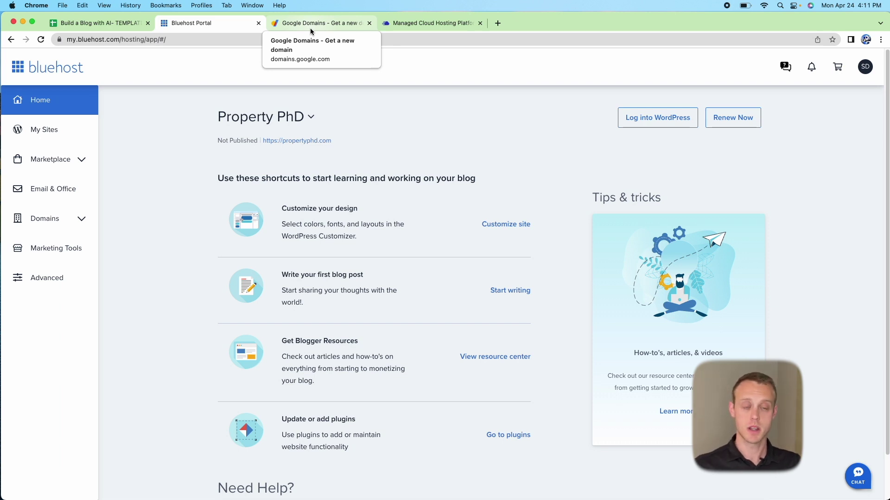
Step: Switch to Google Domains and search for the domain BlogBoostSEO.com
left_click(310, 24)
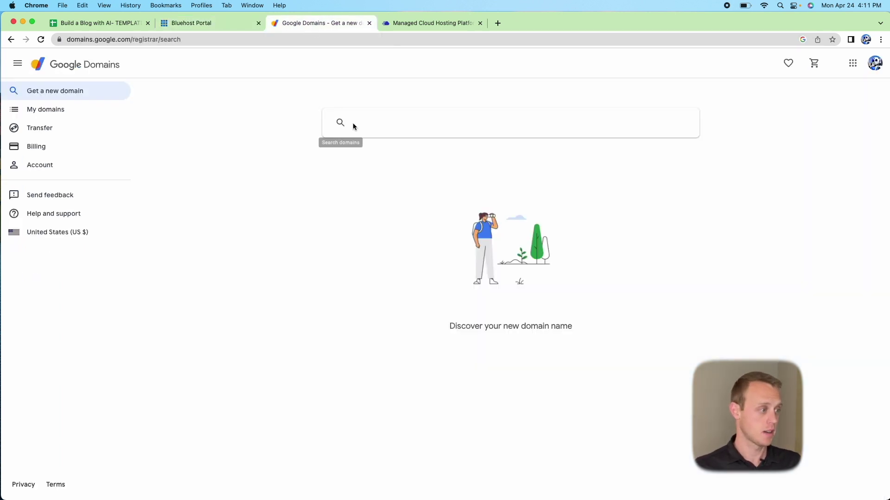
left_click(367, 124)
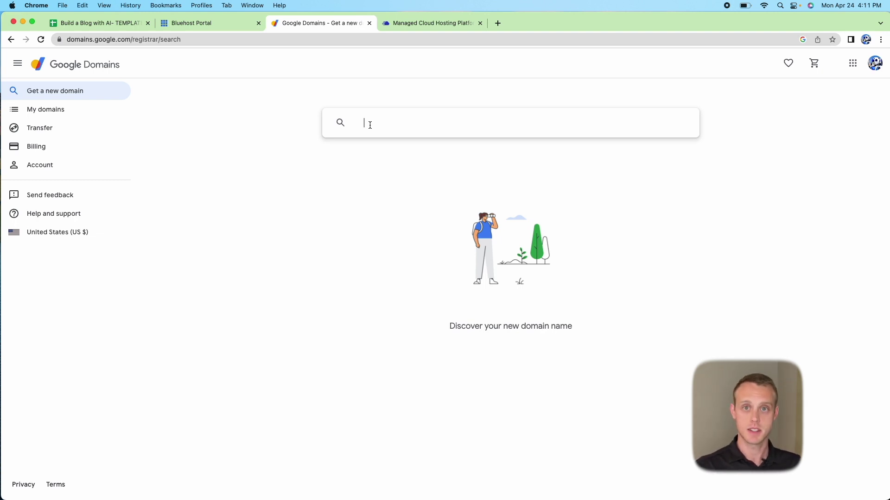
type("BlogBoostSEO.com")
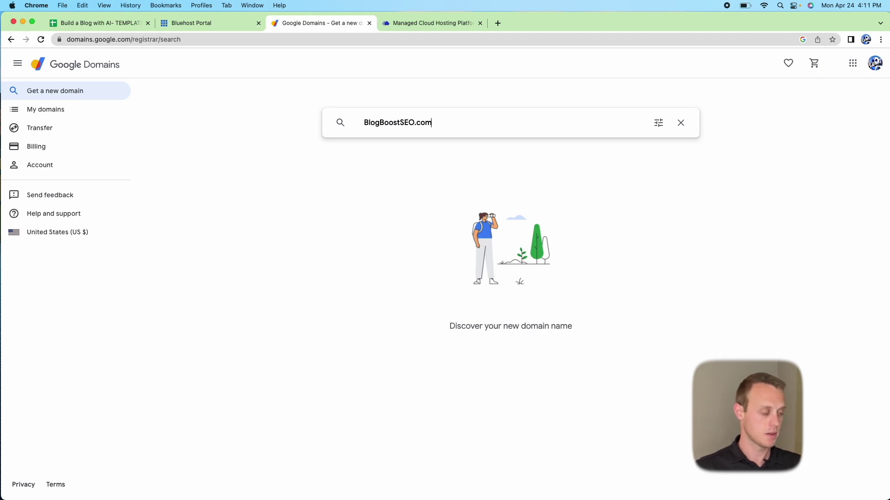
key("Return")
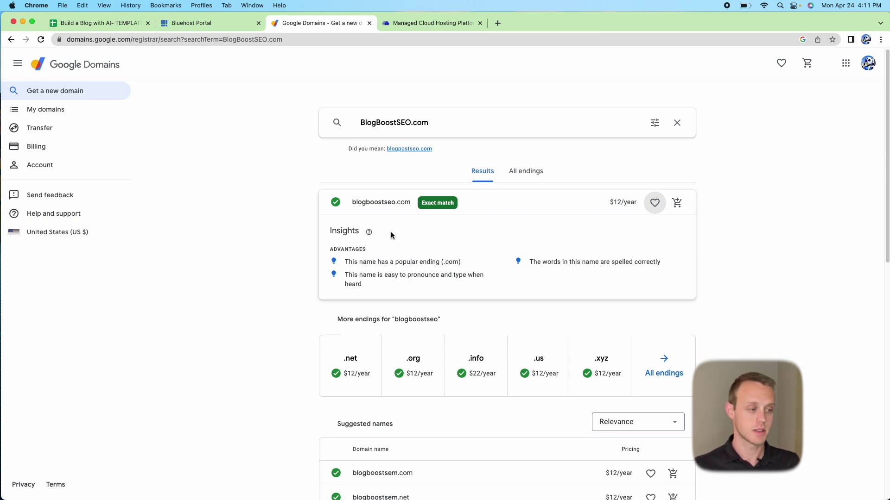
Step: Add the exact match blogboostseo.com to the cart and check out with the one-year registration
left_click(679, 211)
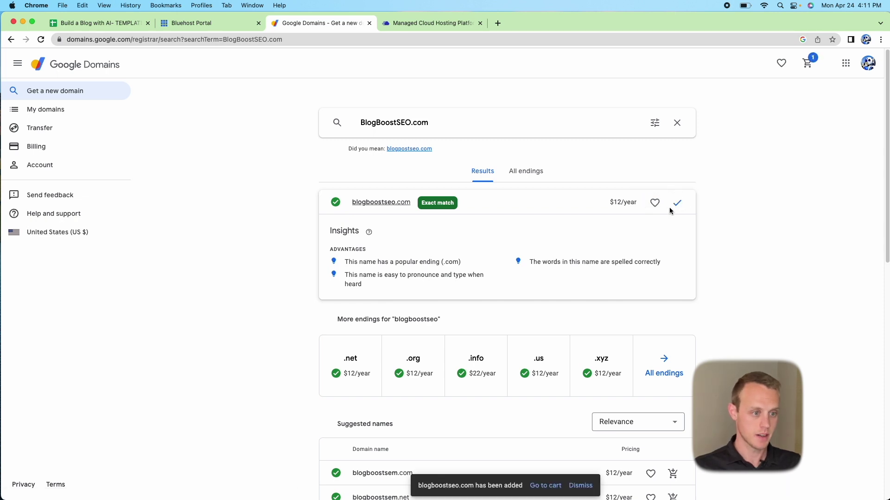
left_click(807, 68)
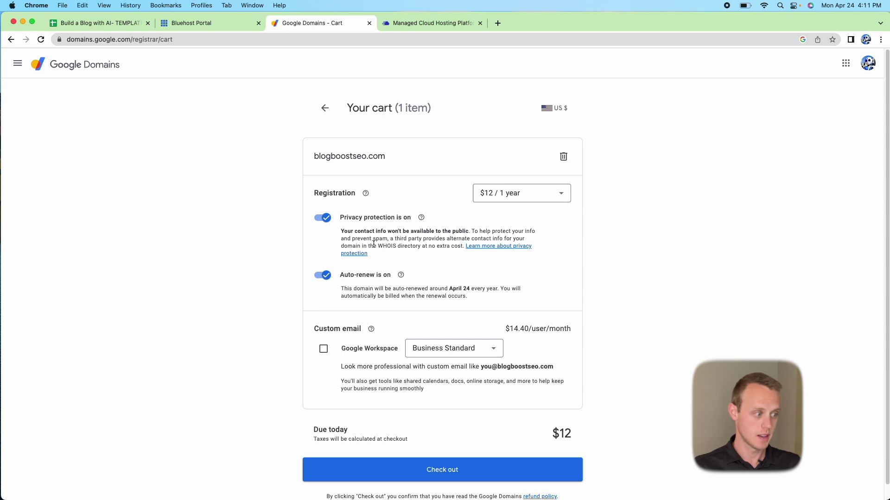
scroll(364, 334, "down", 1)
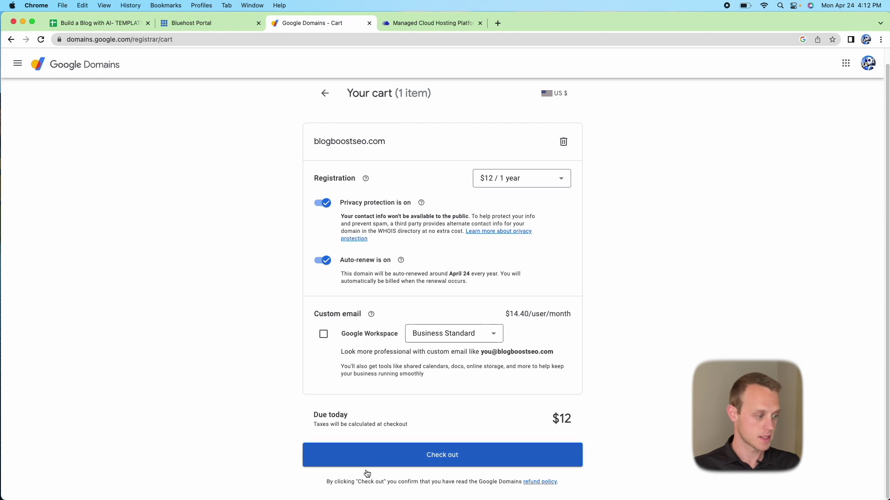
left_click(440, 455)
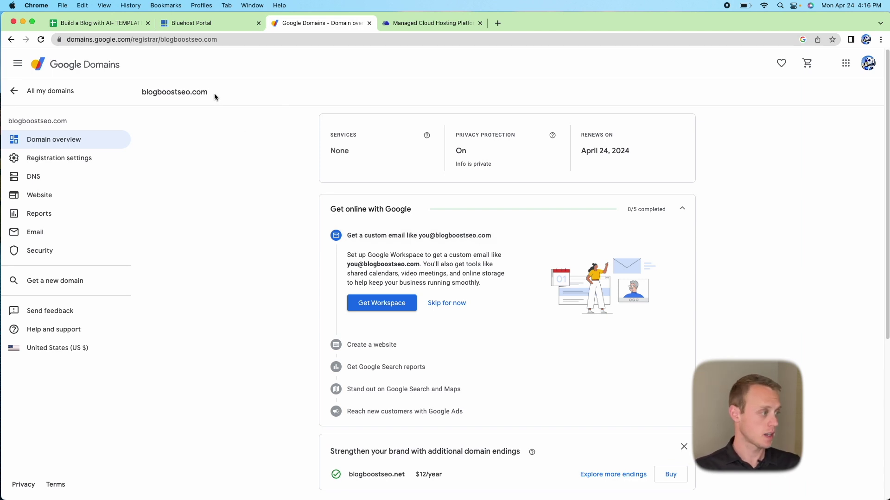
Step: Copy the domain name blogboostseo.com and enter it in Bluehost's Assign Domain form as a domain not already associated with the account
left_click_drag(213, 93, 142, 95)
right_click(146, 91)
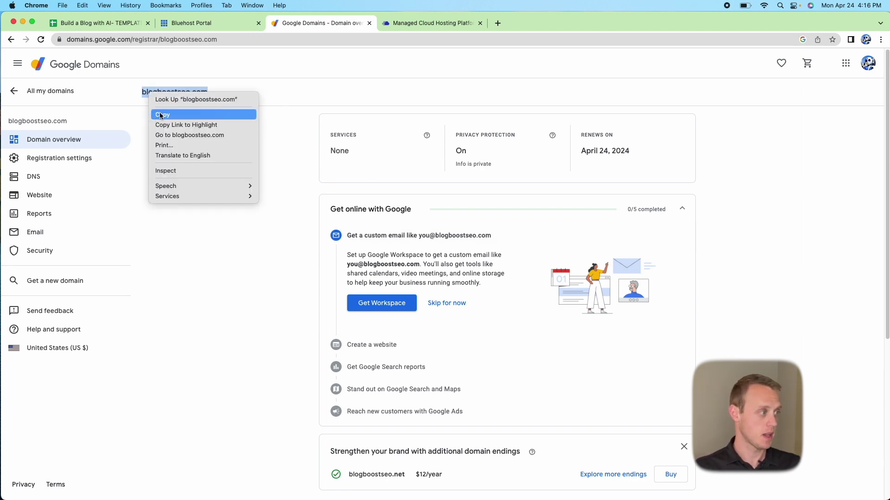
left_click(161, 114)
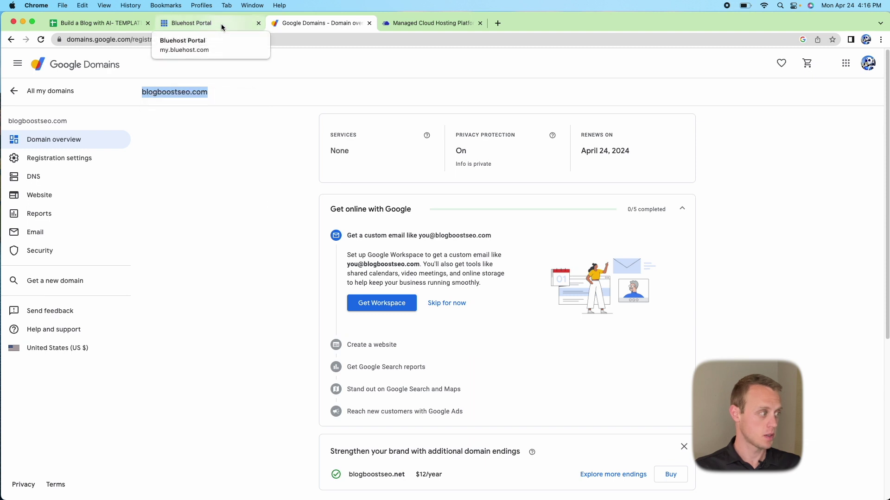
left_click(222, 27)
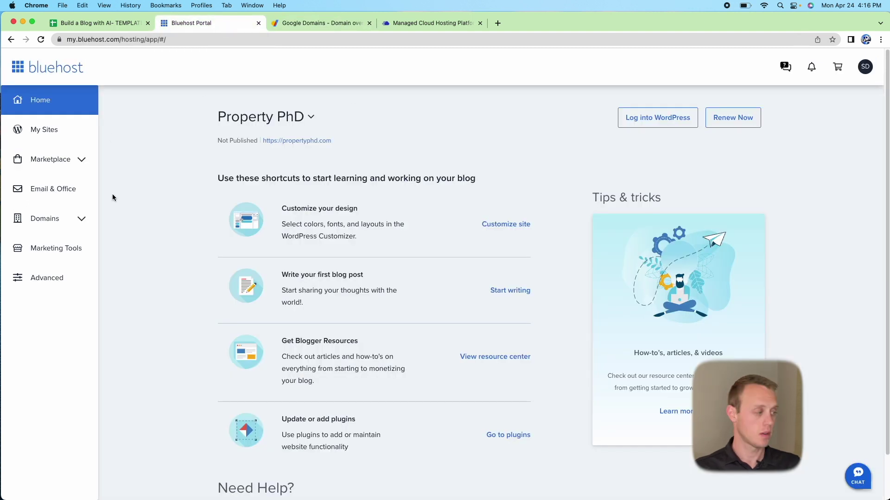
left_click(82, 226)
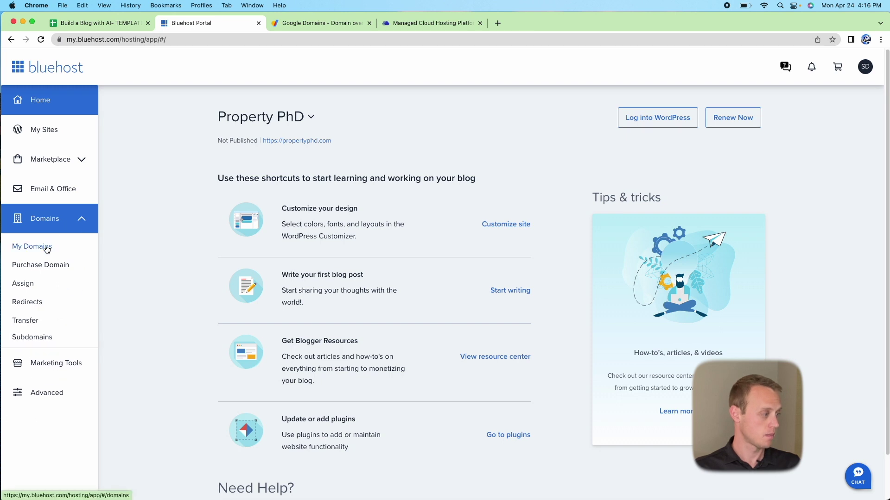
left_click(29, 284)
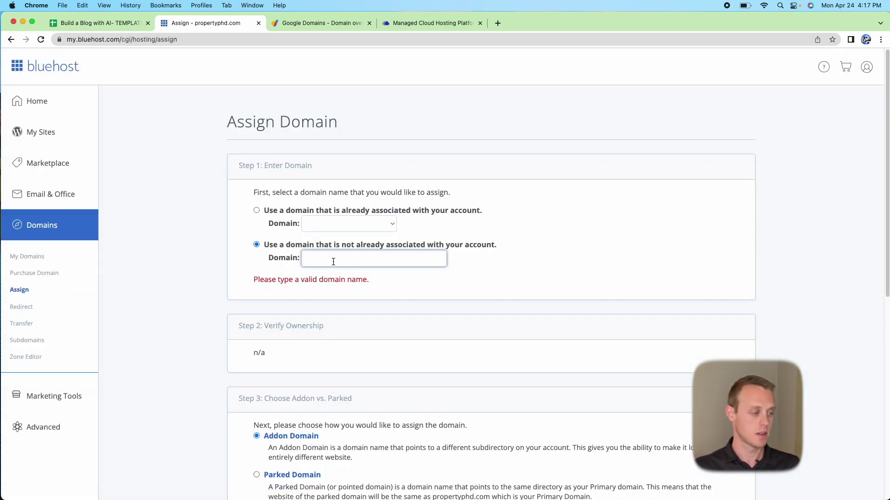
key("super+v")
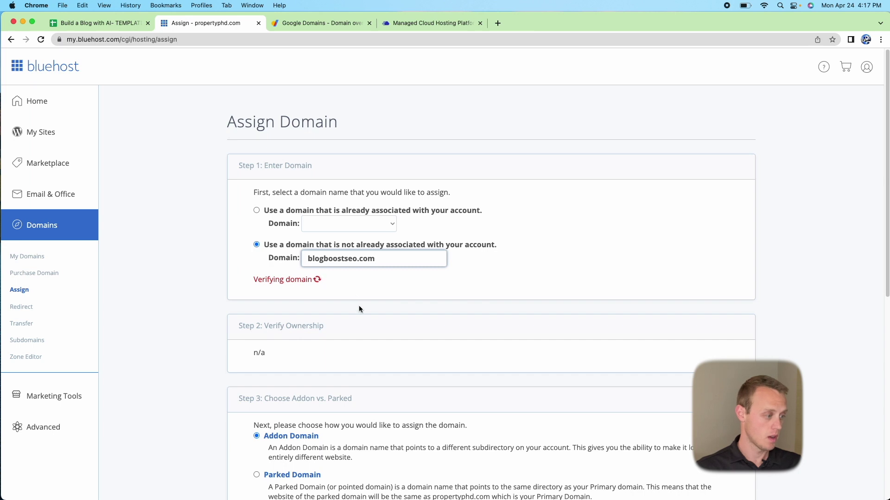
Step: Copy the first nameserver, NS1.BLUEHOST.COM, from the ownership verification instructions for blogboostseo.com
scroll(359, 311, "down", 2)
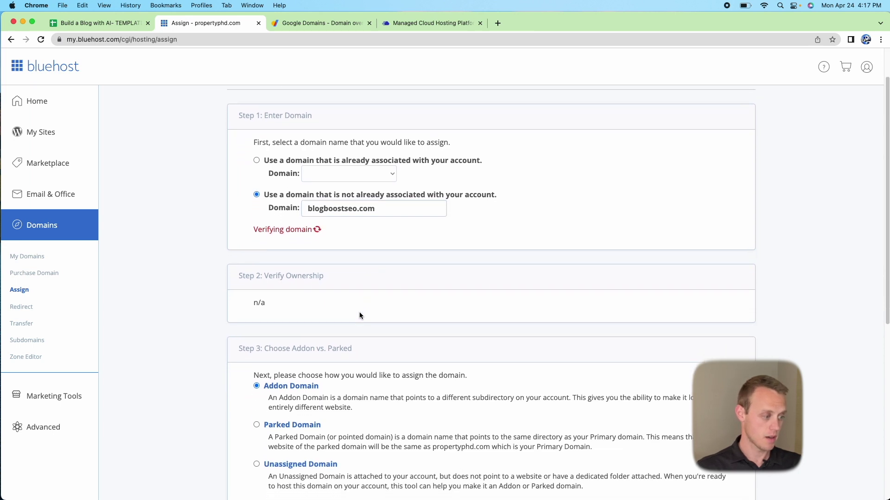
scroll(360, 316, "down", 1)
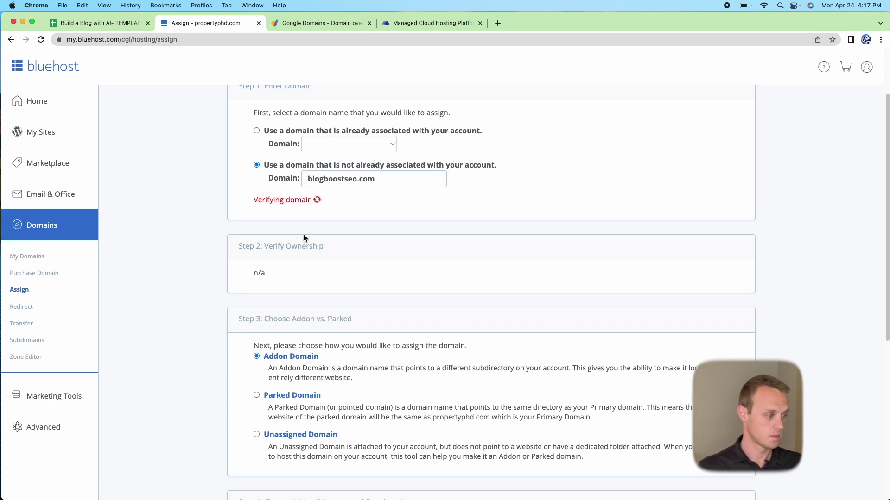
scroll(304, 234, "down", 2)
scroll(304, 235, "up", 1)
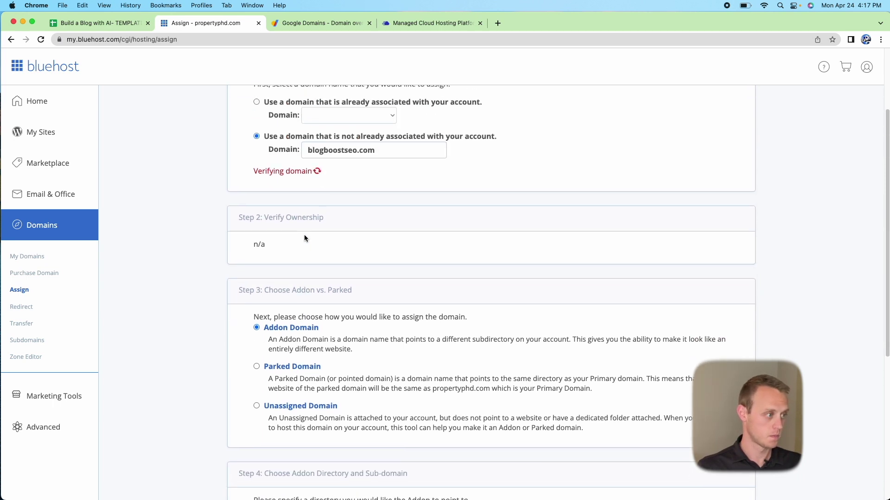
left_click(319, 21)
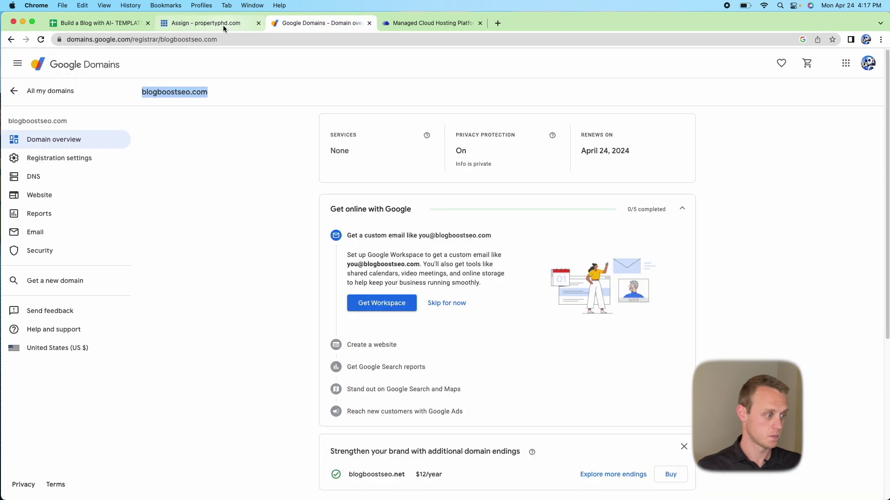
left_click(223, 25)
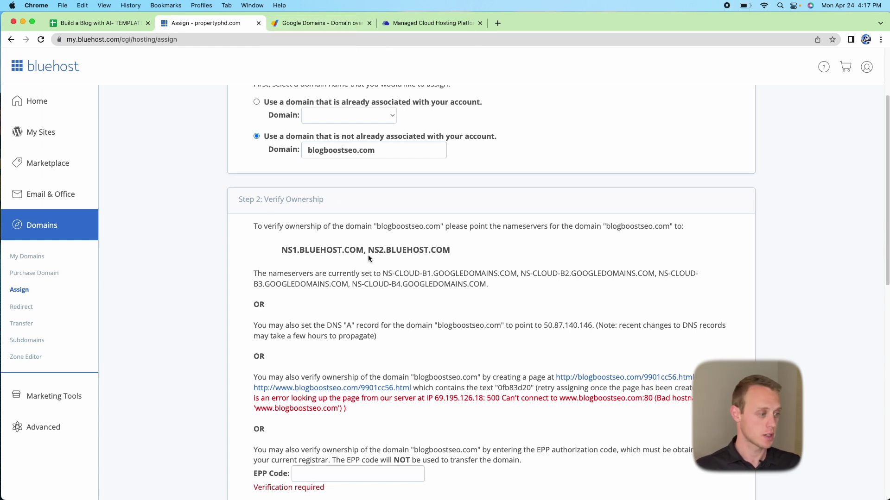
left_click_drag(363, 250, 282, 250)
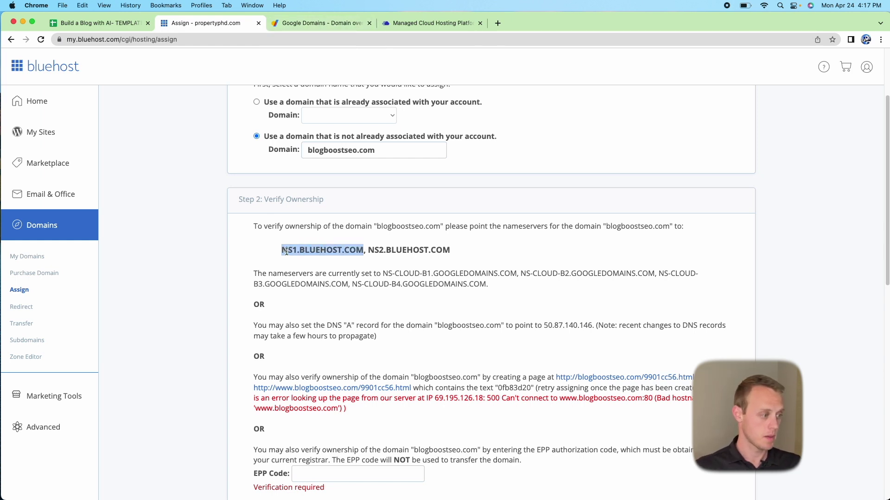
right_click(287, 251)
left_click(301, 271)
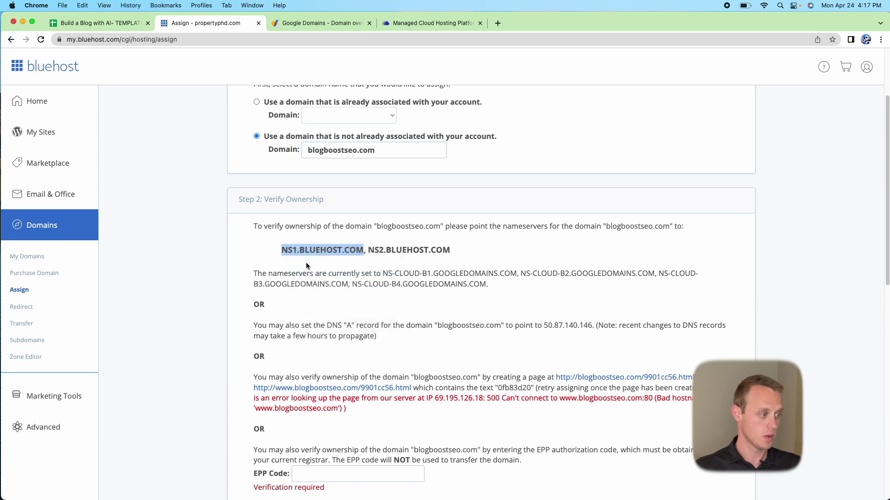
Step: Switch to Google Domains and enter NS1.BLUEHOST.COM as the first custom name server in blogboostseo.com's DNS settings
left_click(335, 23)
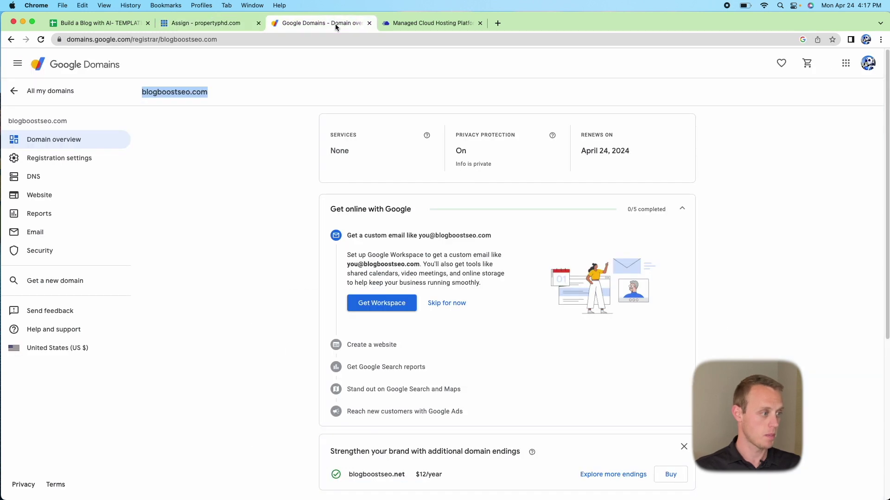
left_click(40, 180)
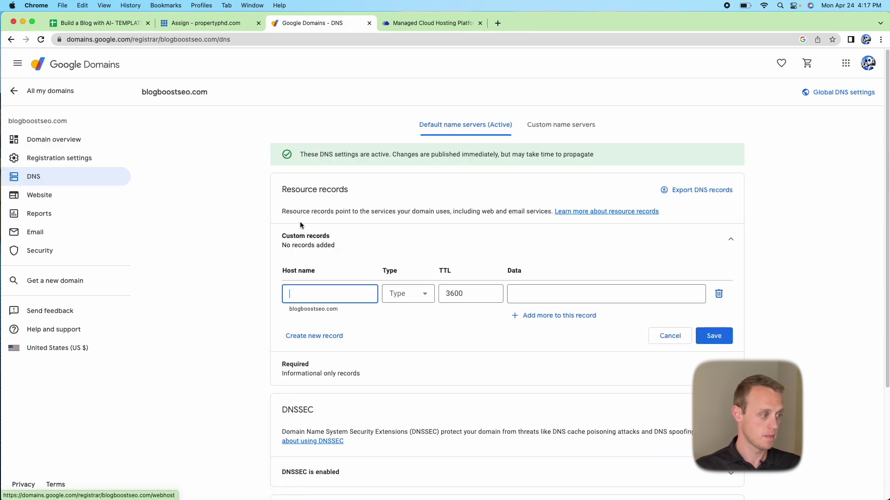
left_click(575, 129)
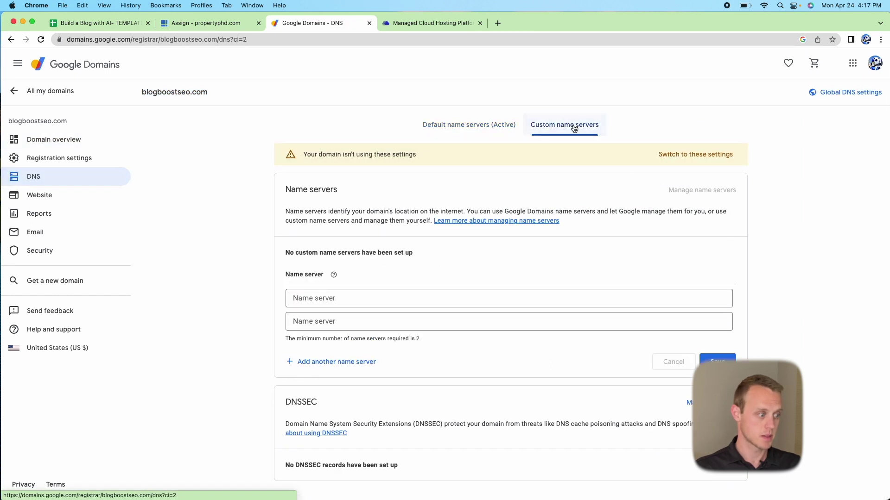
left_click(306, 300)
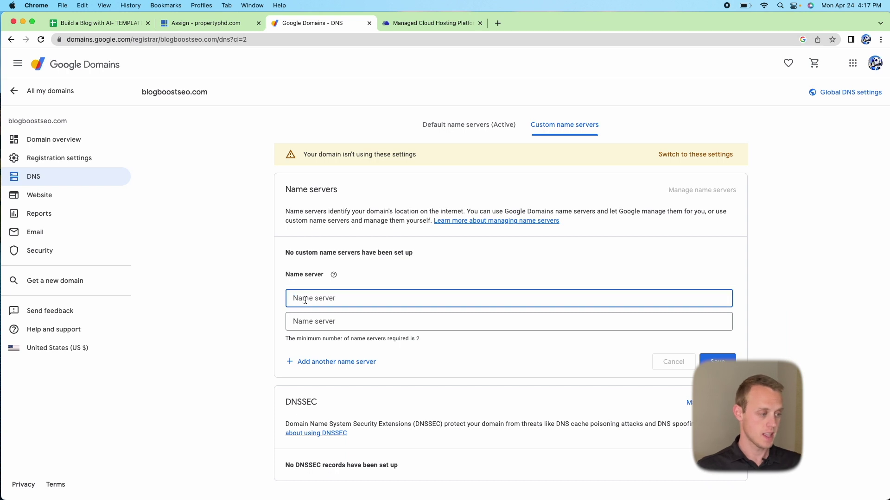
key("super+v")
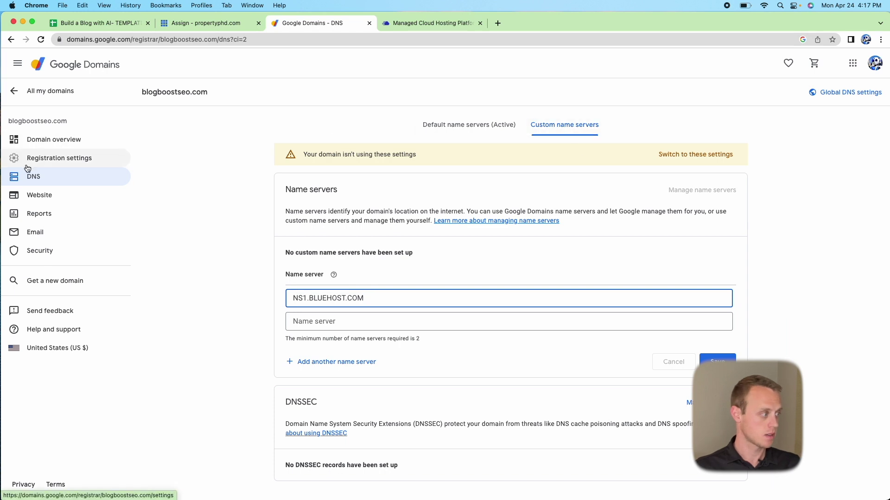
Step: Try to switch blogboostseo.com to the custom name server settings with only the first name server entered
left_click(678, 156)
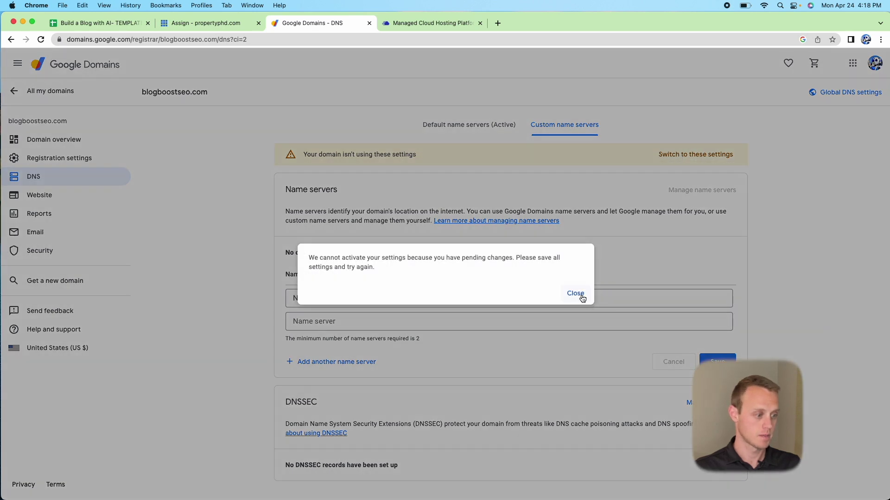
left_click(576, 294)
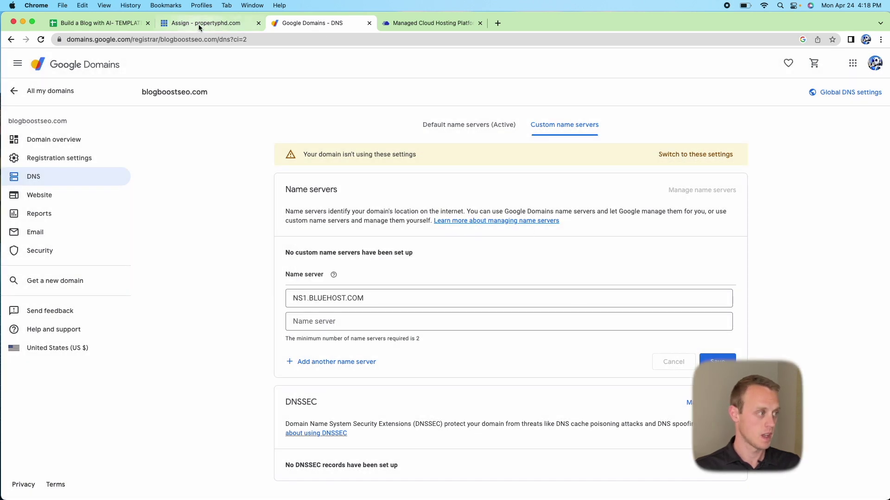
left_click(391, 299)
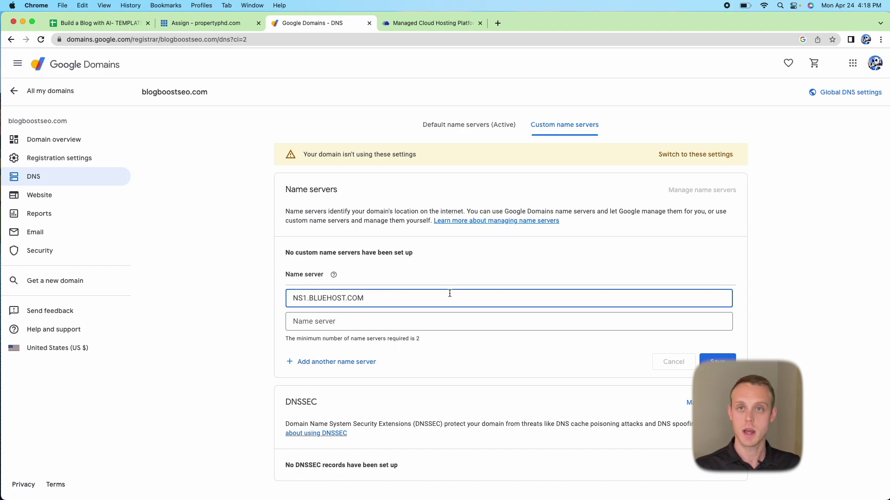
Step: Copy NS2.BLUEHOST.COM from Bluehost's verification instructions and enter it as the second custom name server in Google Domains
left_click(211, 24)
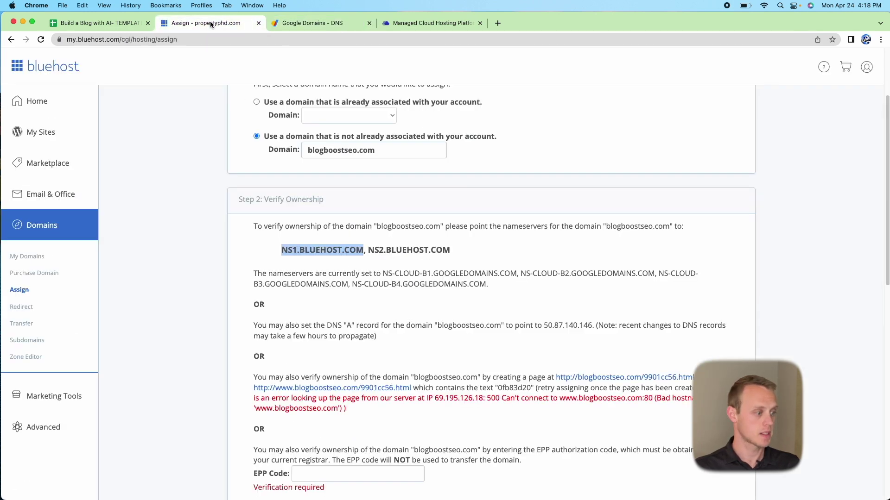
left_click_drag(451, 251, 369, 253)
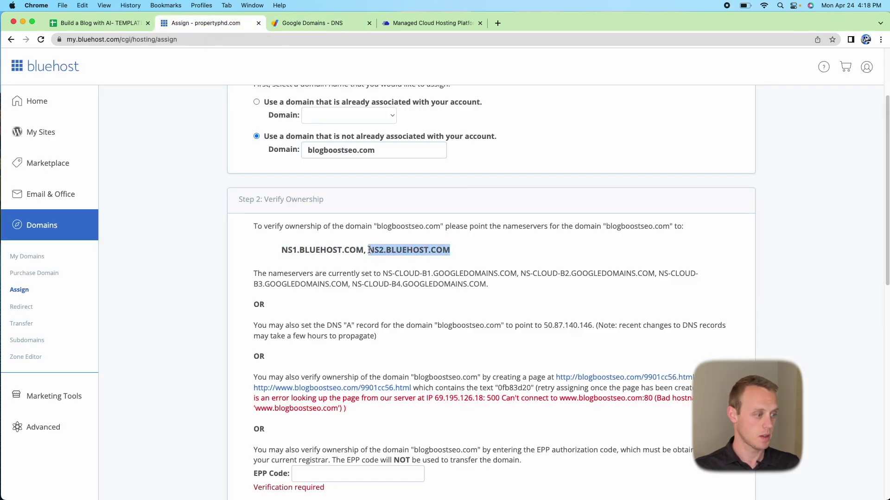
right_click(371, 251)
left_click(400, 271)
left_click(318, 25)
left_click(309, 323)
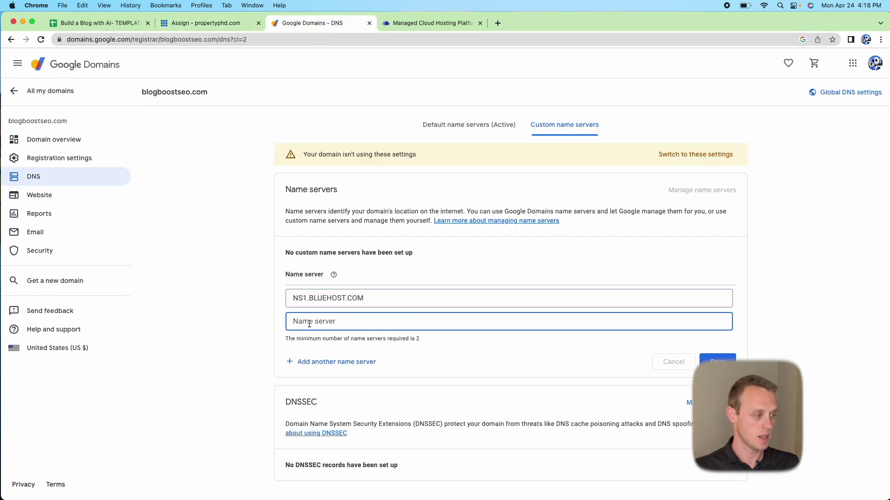
key("super+v")
Step: Save both name servers and switch blogboostseo.com to the custom name server settings
left_click(718, 361)
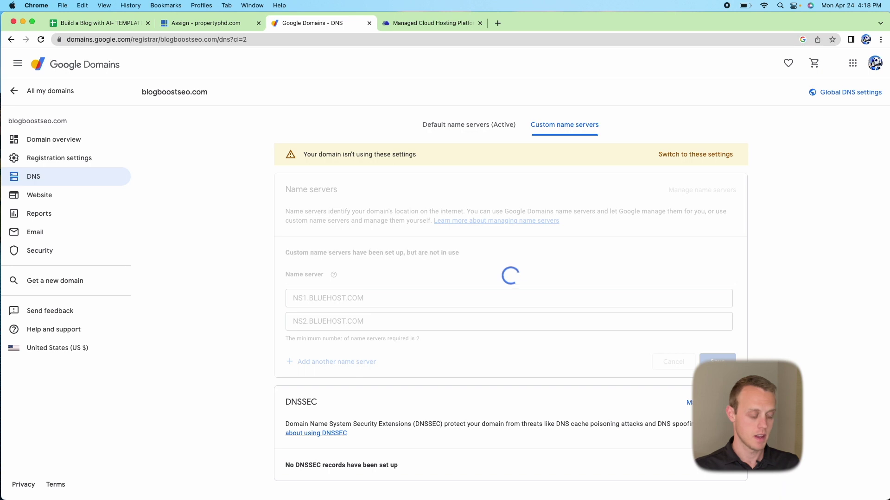
left_click(697, 156)
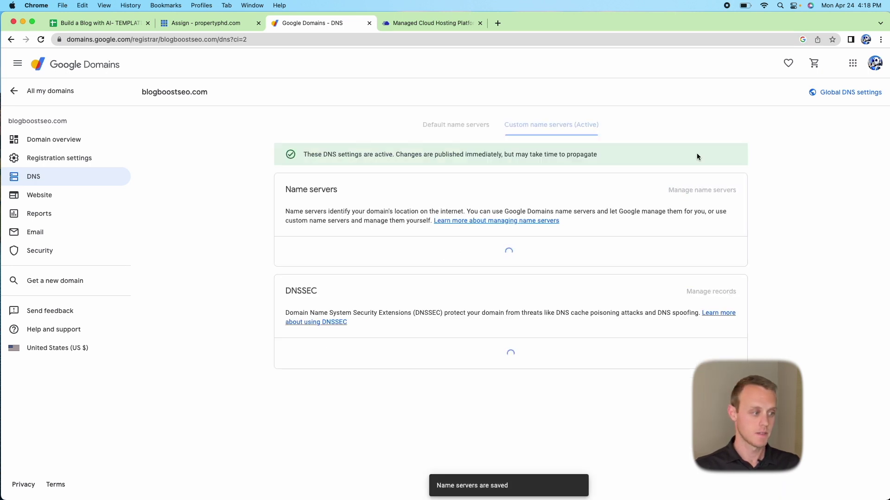
Step: Return to Bluehost, review the ownership verification section for blogboostseo.com, and reload a blank Assign Domain form
left_click(208, 24)
left_click(478, 279)
scroll(483, 320, "down", 3)
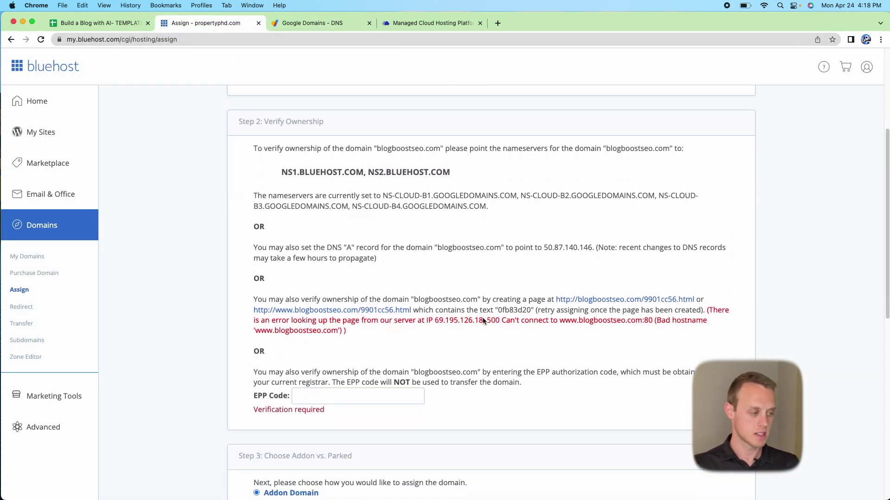
scroll(483, 321, "down", 1)
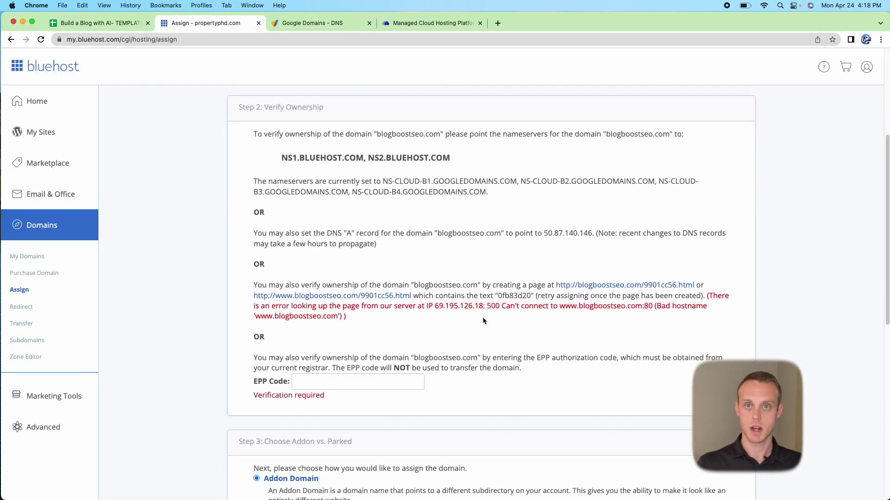
scroll(482, 317, "down", 5)
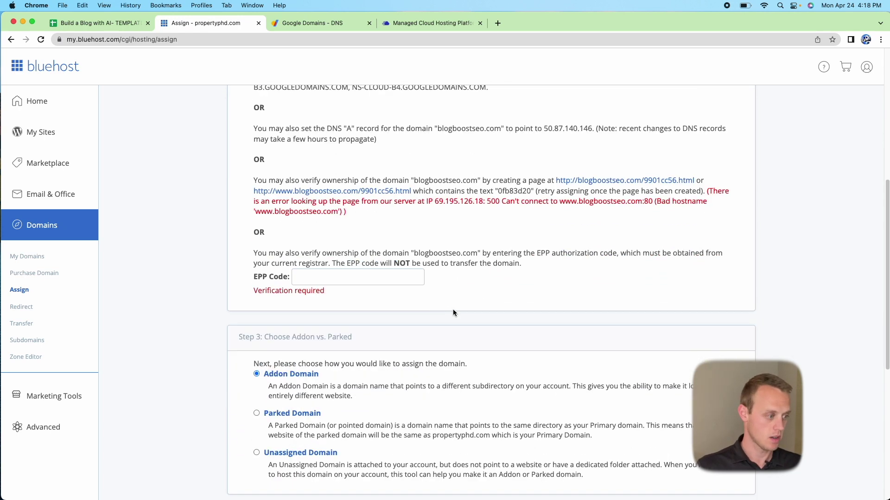
scroll(454, 292, "up", 3)
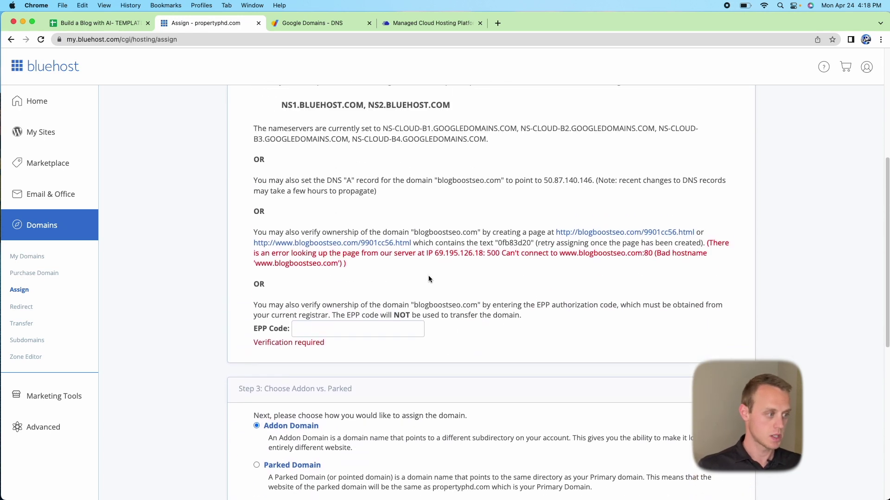
left_click(20, 292)
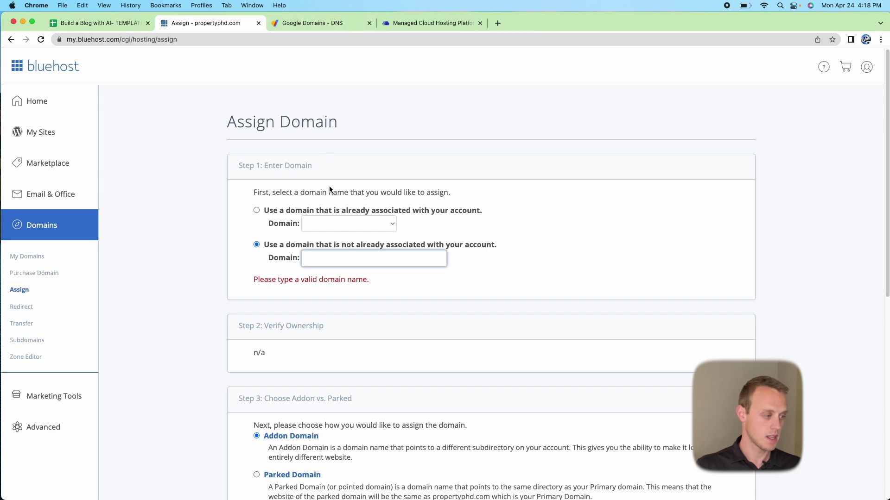
Step: Copy blogboostseo.com from Google Domains and enter it in Bluehost as the domain not already associated with the account
left_click(346, 25)
left_click_drag(142, 92, 226, 92)
right_click(190, 92)
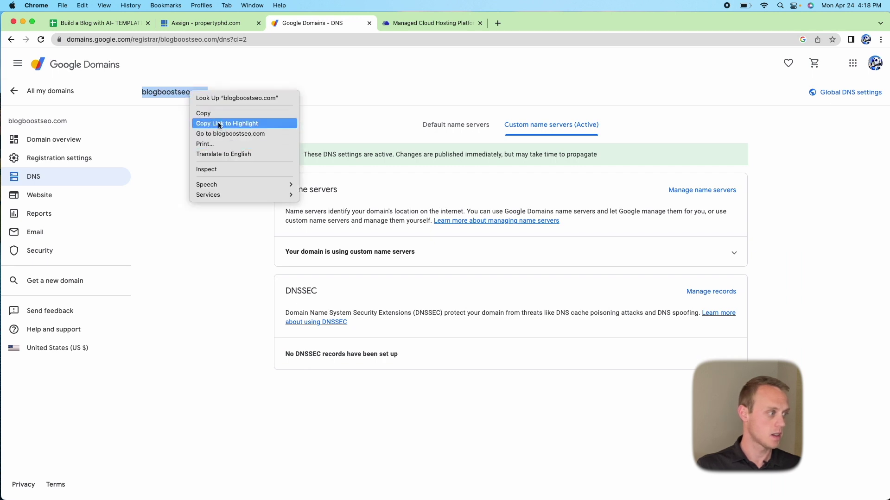
left_click(204, 113)
left_click(211, 24)
key("super+v")
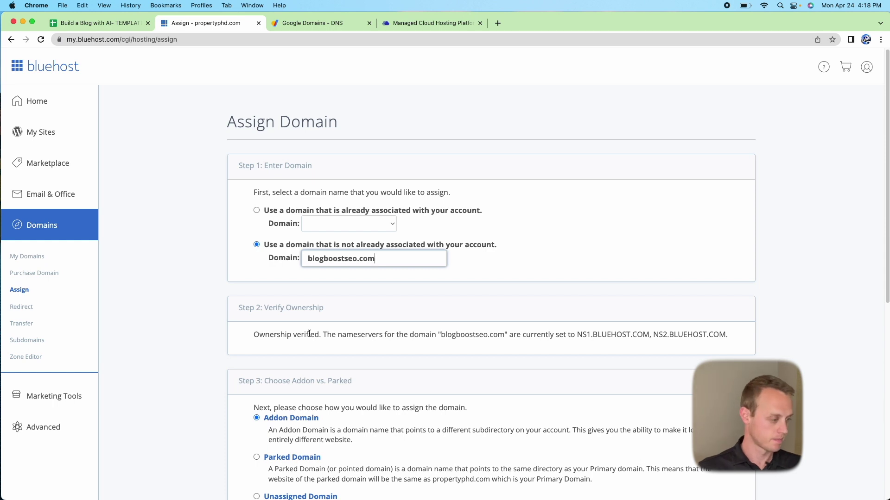
Step: Assign blogboostseo.com as an addon domain with the new directory public_html/blogboostseo and the sub-domain blogboostseo
scroll(310, 334, "down", 3)
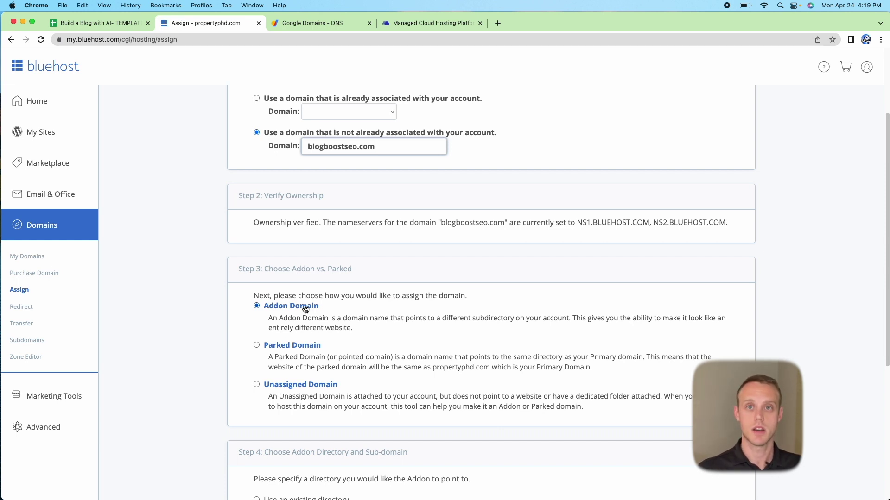
scroll(305, 309, "down", 5)
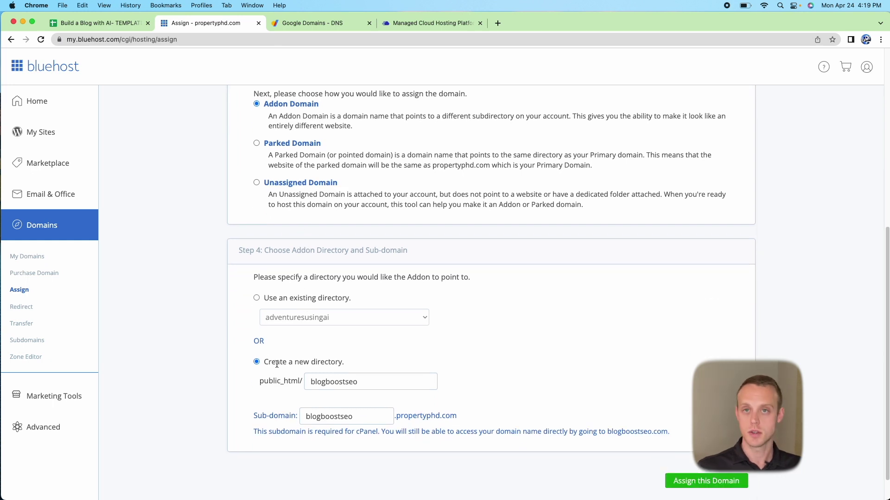
scroll(286, 390, "down", 1)
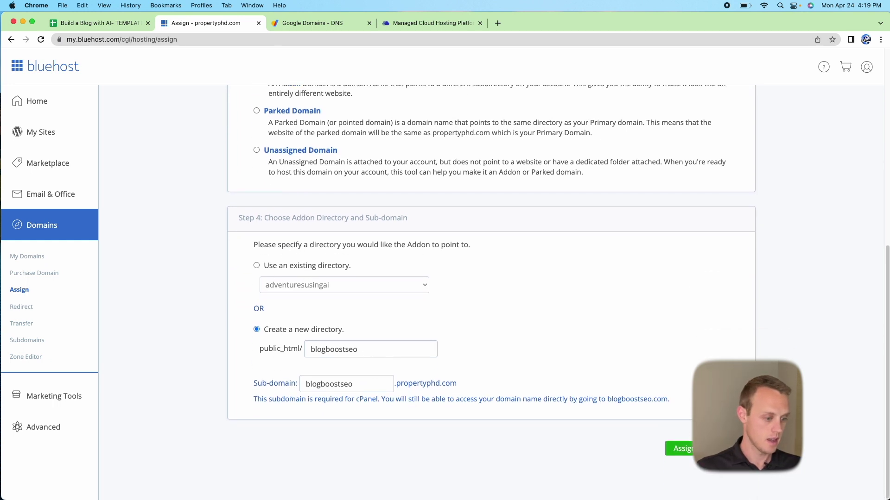
left_click(679, 449)
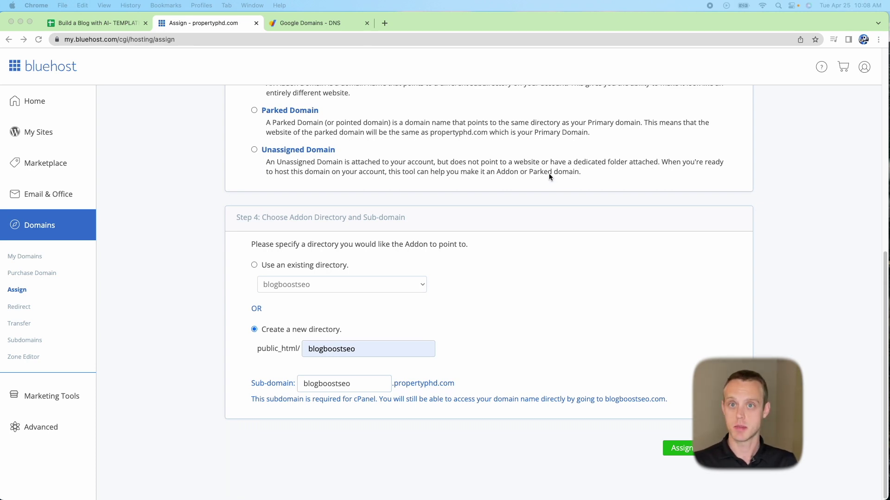
Step: Go to the account's list of sites and start creating a new WordPress site
left_click(33, 140)
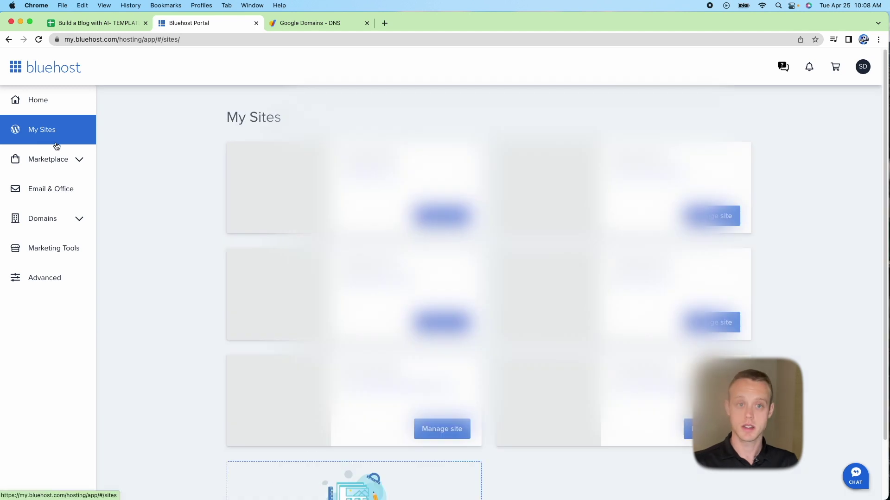
scroll(315, 482, "down", 3)
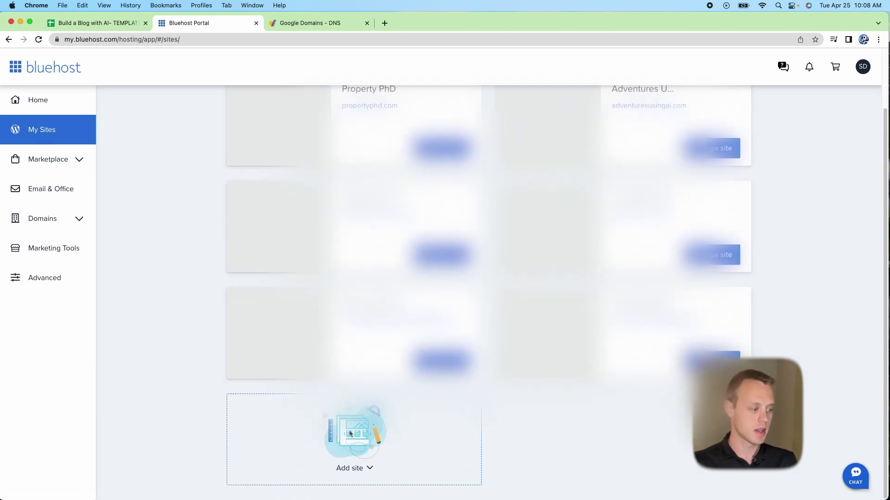
left_click(370, 470)
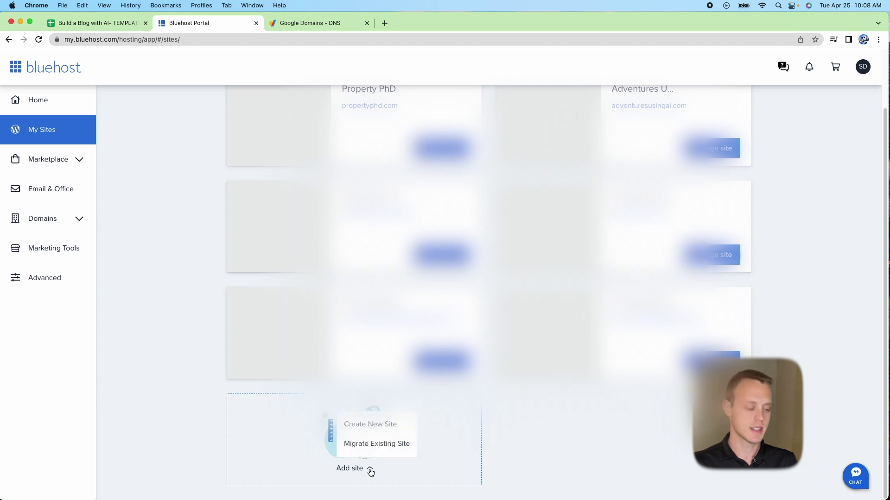
left_click(377, 424)
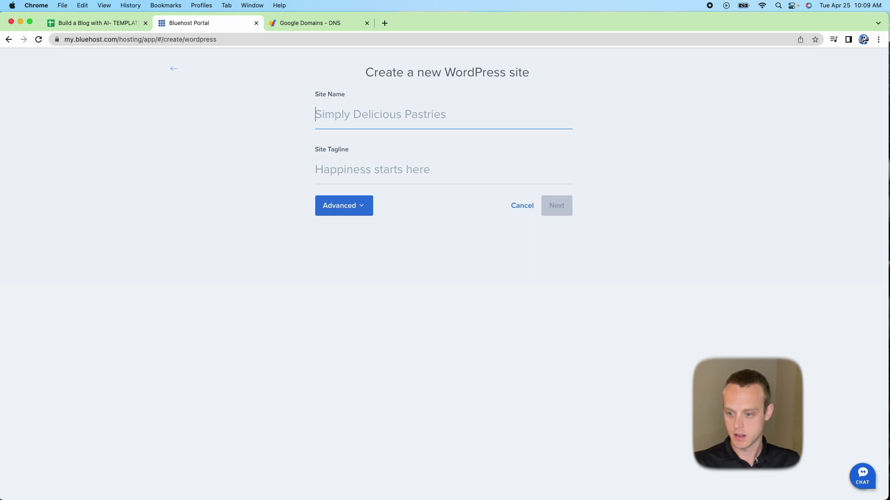
Step: Name the site "Boost Your Blog's SEO: Tips, Tricks, and Techniques", paste in a site tagline, and continue to the domain choice
key("super+v")
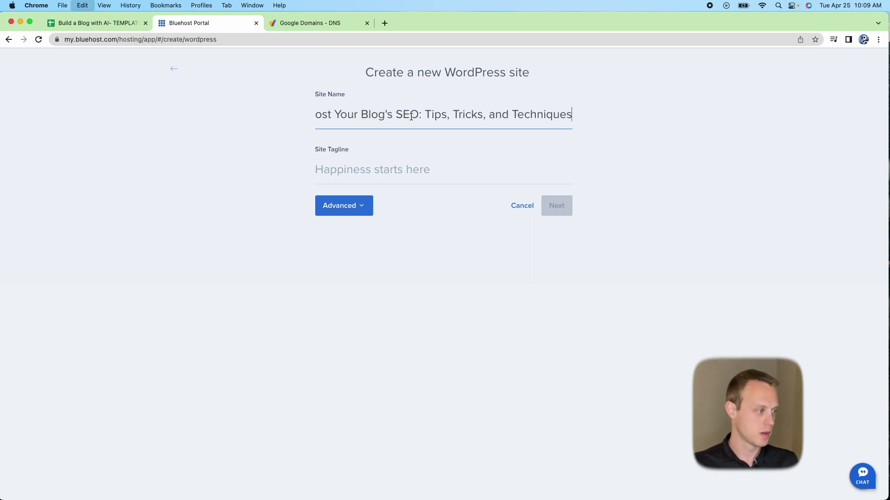
key("super+Tab")
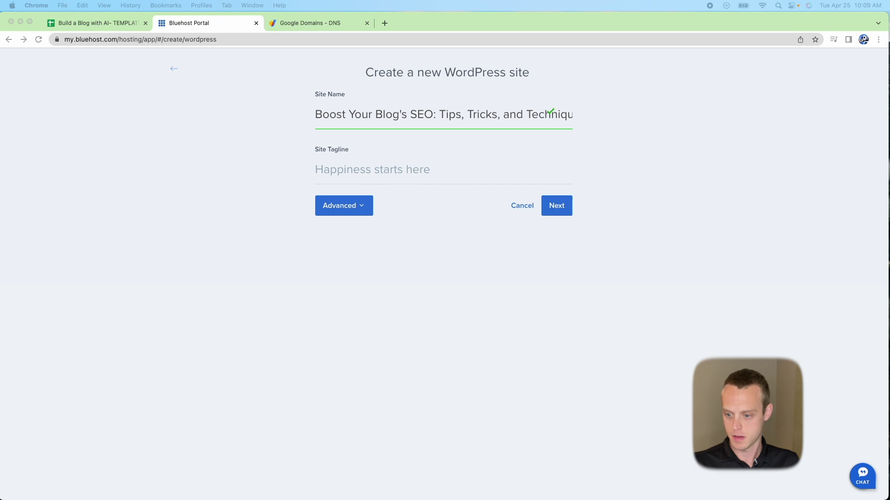
key("super+Tab")
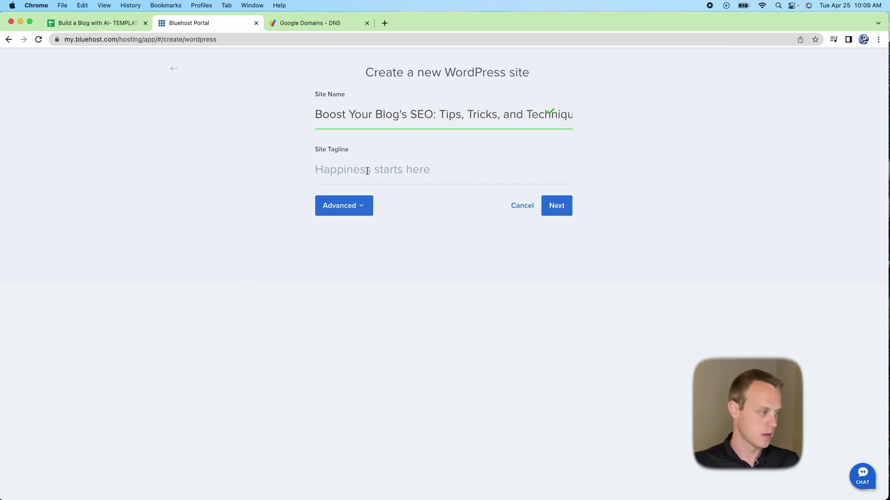
left_click(533, 171)
key("super+v")
left_click(558, 214)
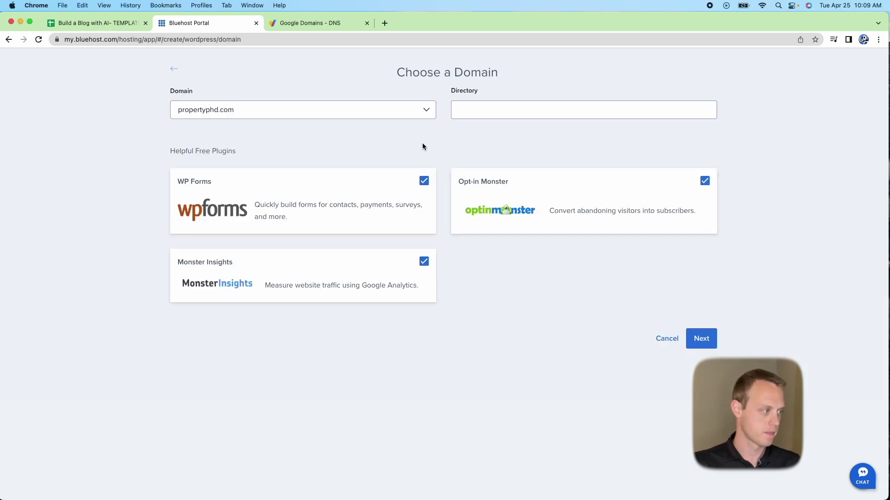
Step: Choose blogboostseo.com as the site's domain without a directory, deselect WP Forms, Monster Insights and Opt-in Monster, and continue with the installation
left_click(407, 114)
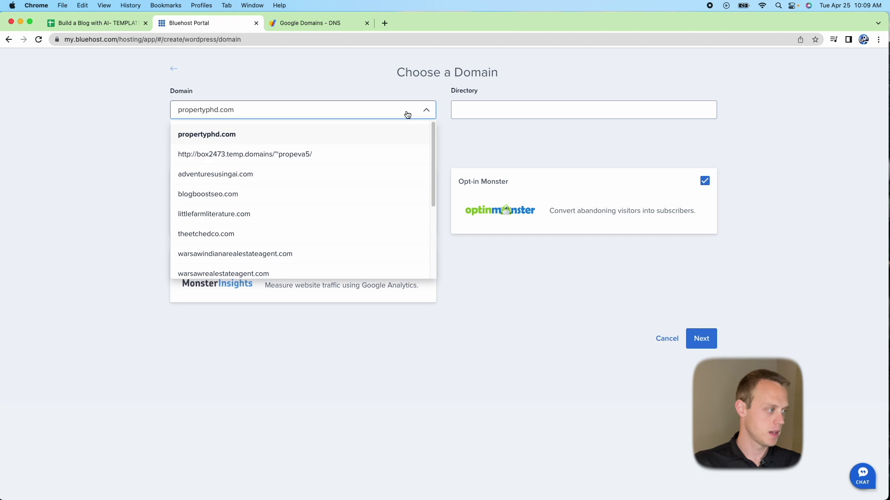
left_click(235, 195)
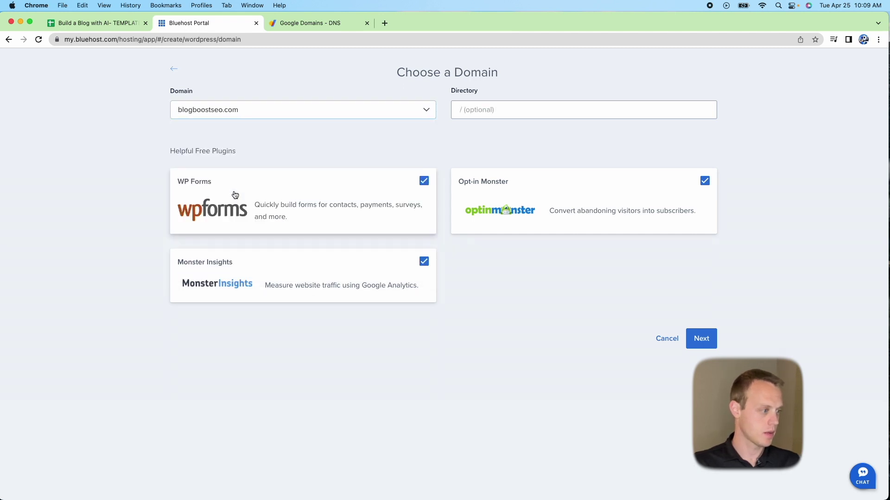
left_click(499, 107)
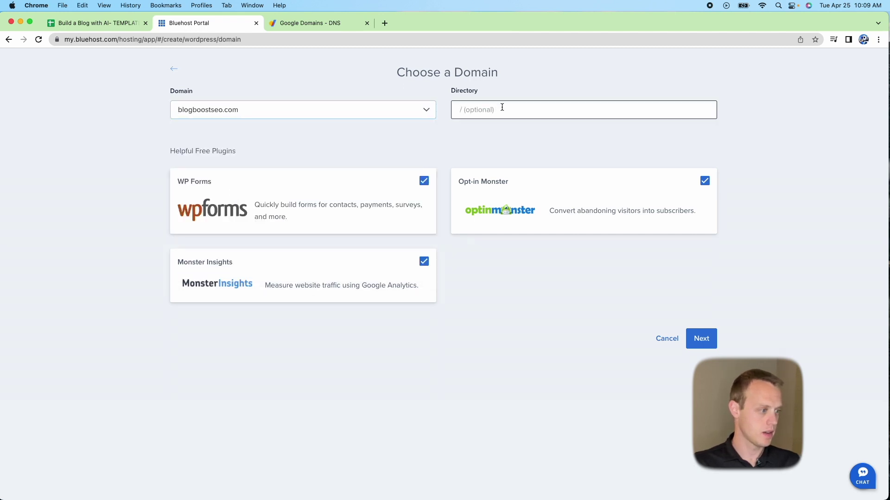
left_click(429, 185)
left_click(424, 261)
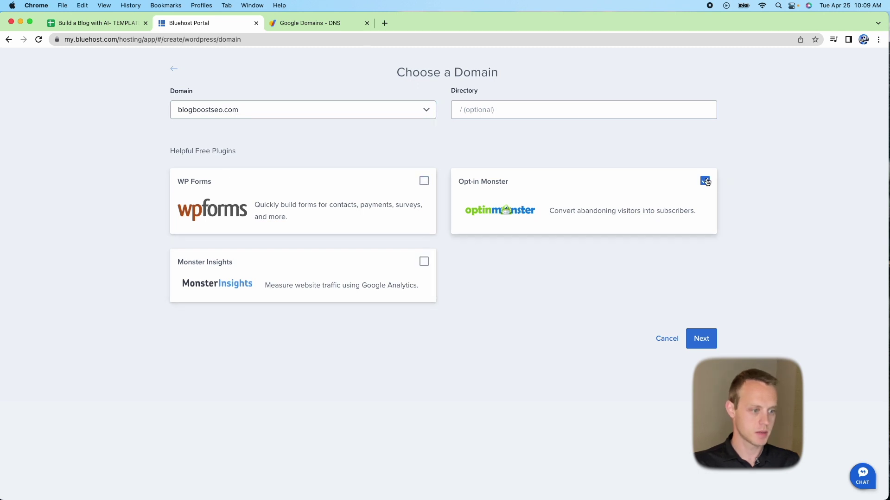
left_click(704, 181)
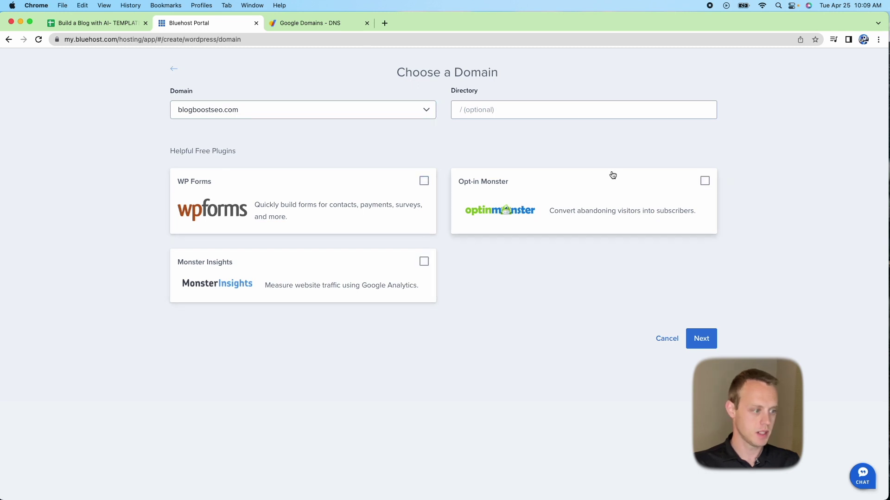
left_click(702, 339)
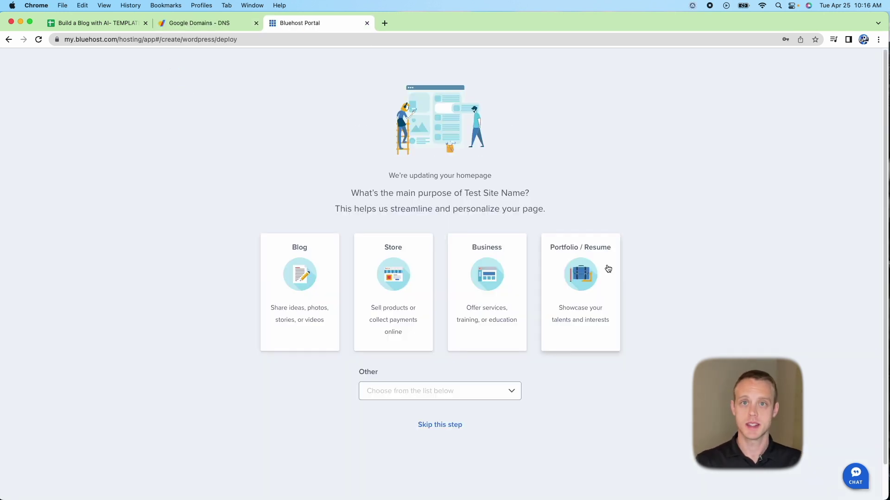
Step: Set the site's main purpose to Blog and log into the newly installed WordPress site
left_click(294, 273)
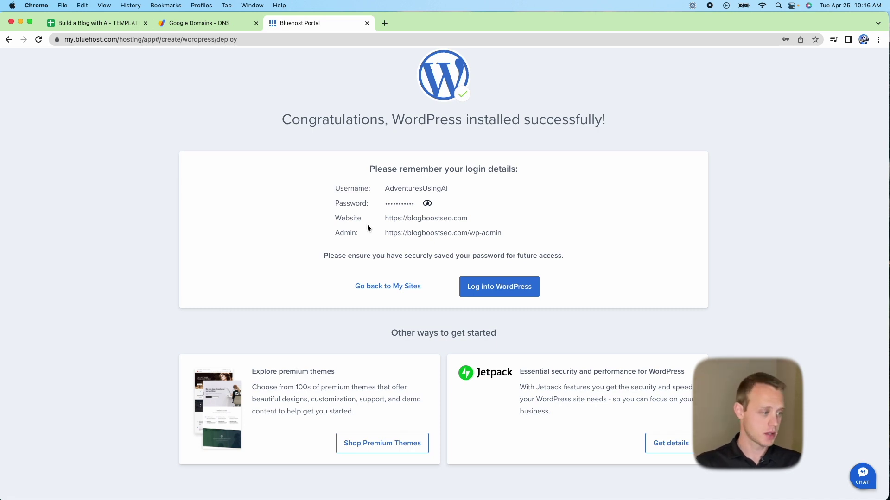
left_click_drag(467, 220, 408, 221)
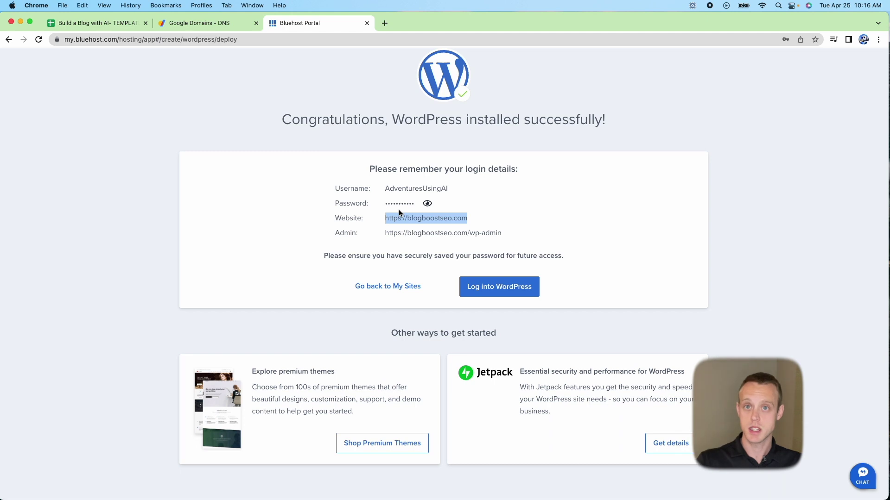
left_click(500, 287)
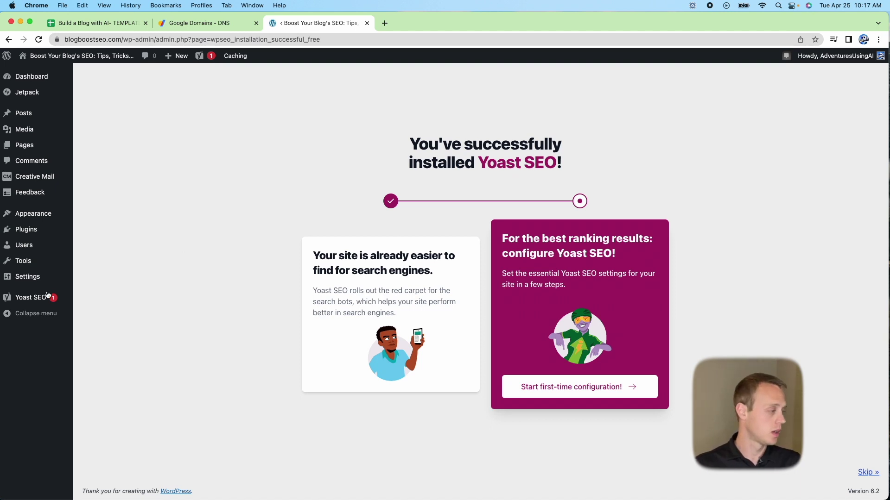
Step: Start adding a new WordPress user with the username TestAdmin and fill in the user's e-mail
mouse_move(23, 268)
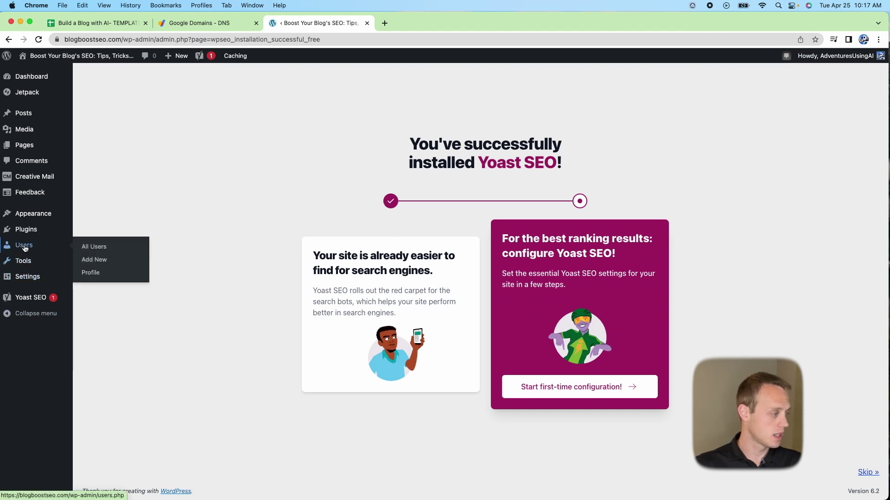
left_click(25, 246)
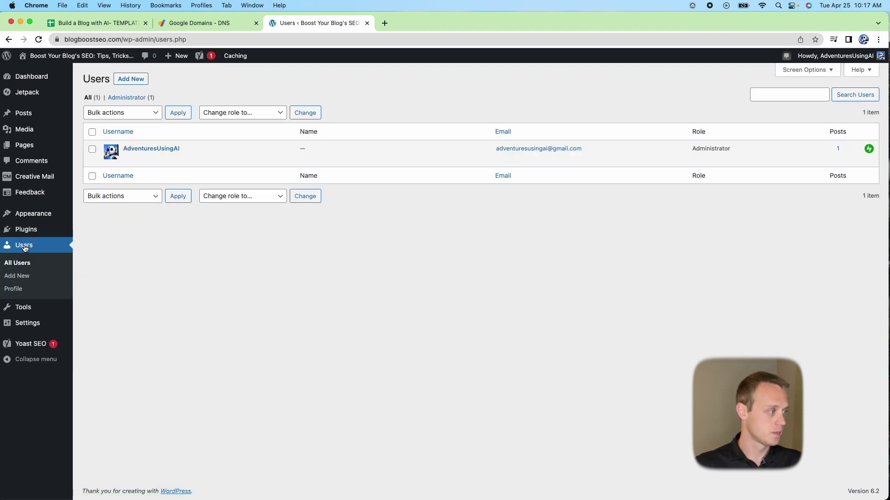
left_click(124, 84)
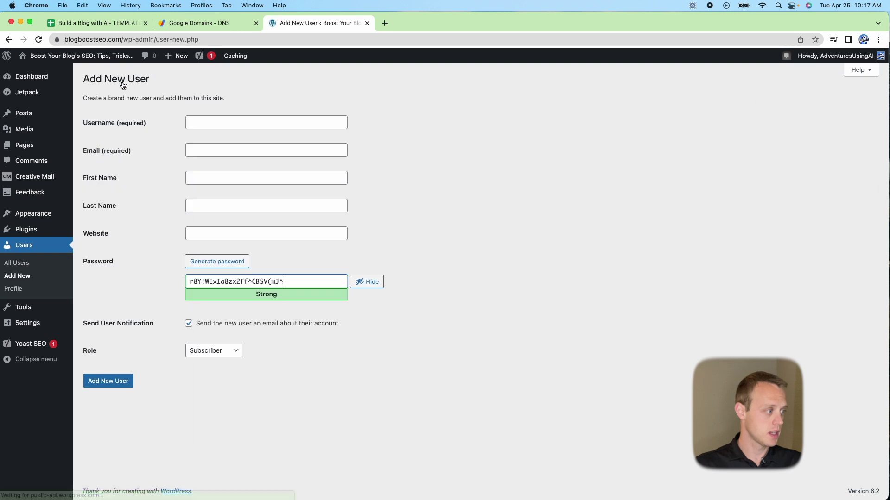
left_click(222, 122)
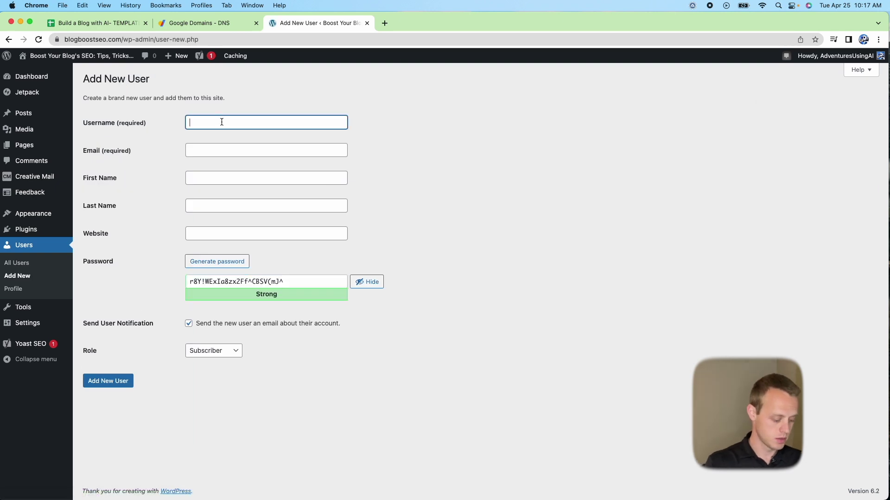
type("TestAdmin")
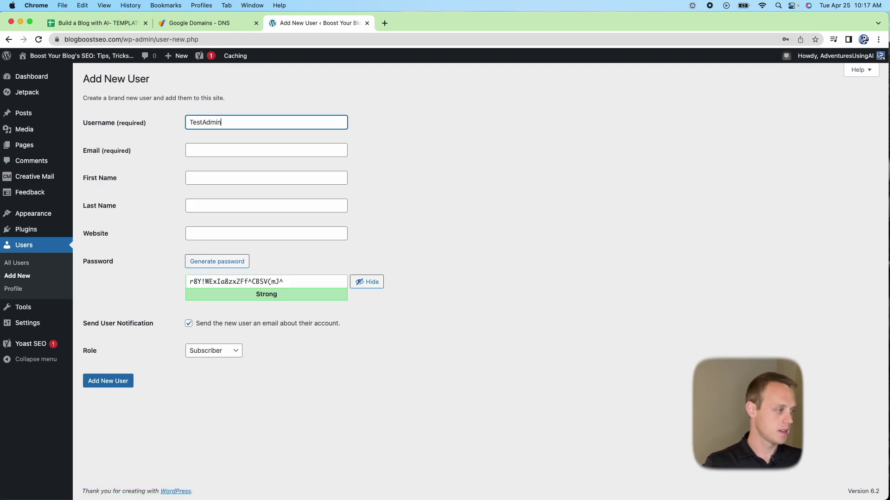
key("Tab")
key("Tab")
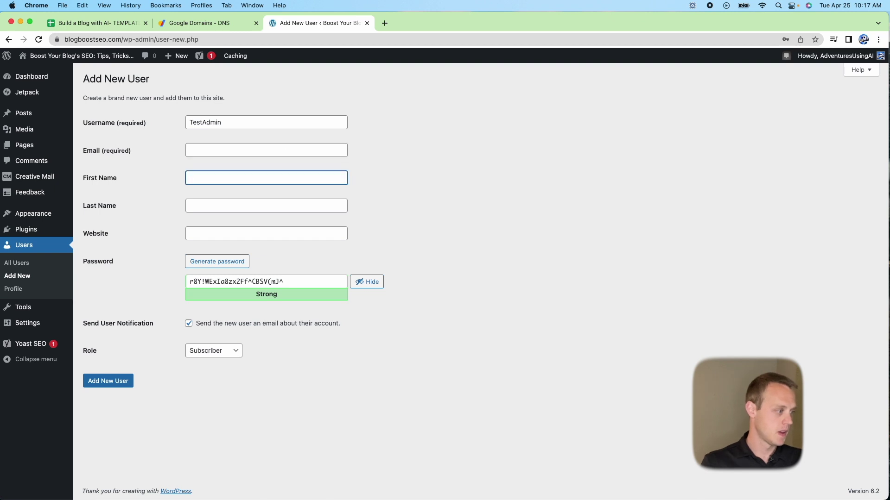
left_click(274, 149)
type("adve")
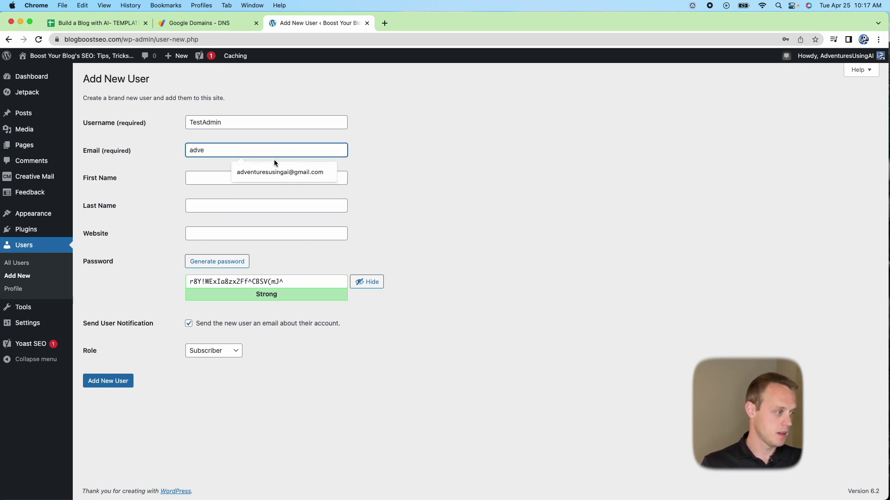
left_click(276, 168)
left_click(258, 181)
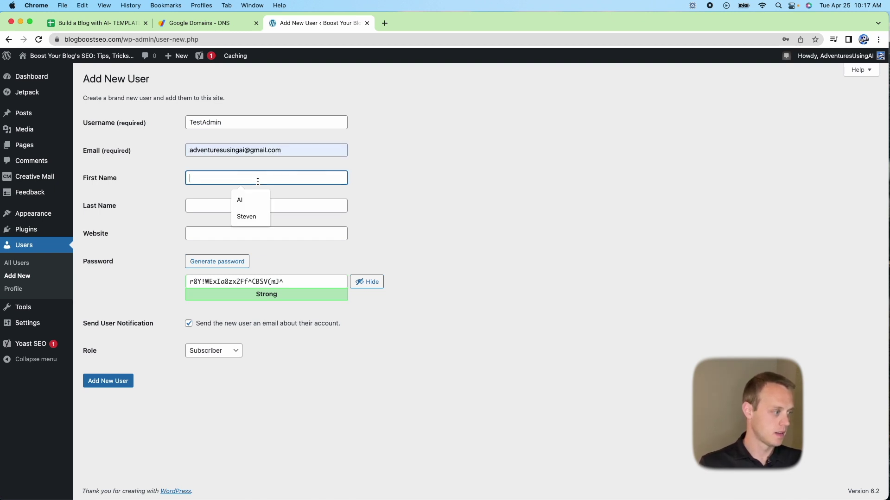
left_click(239, 199)
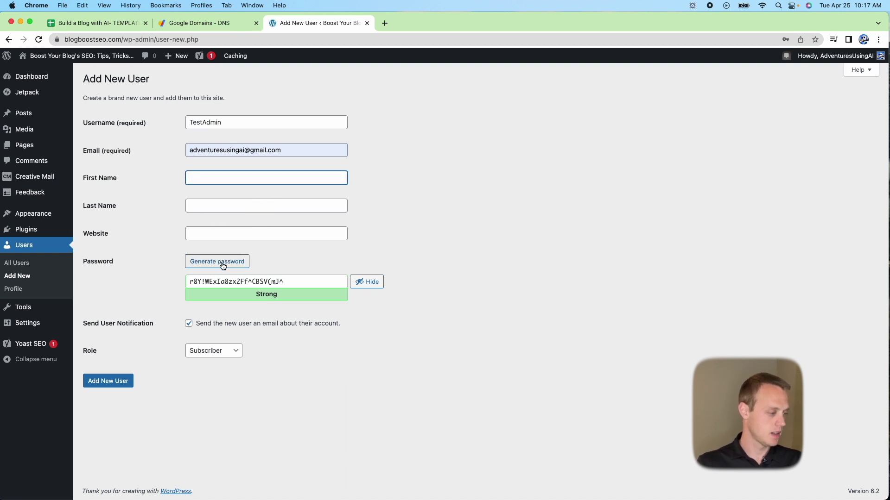
Step: Give the new user the Administrator role, replace the e-mail with a different address, and create the user
left_click_drag(286, 282, 175, 276)
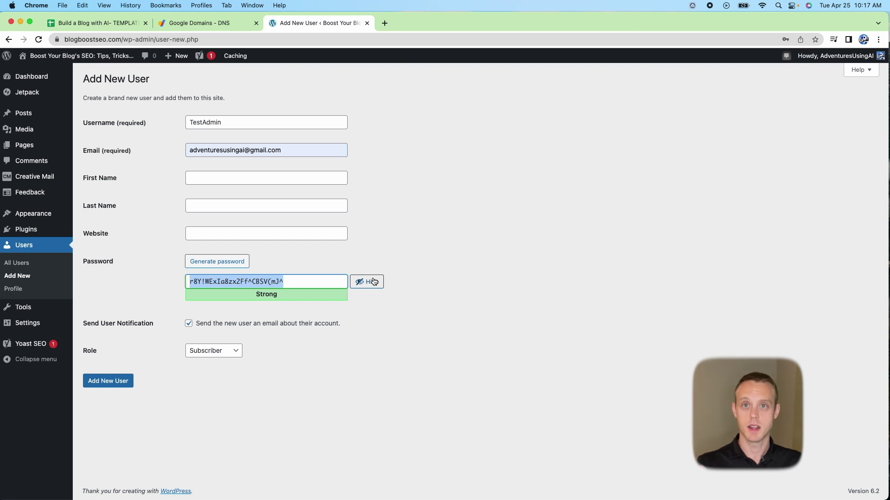
left_click(222, 351)
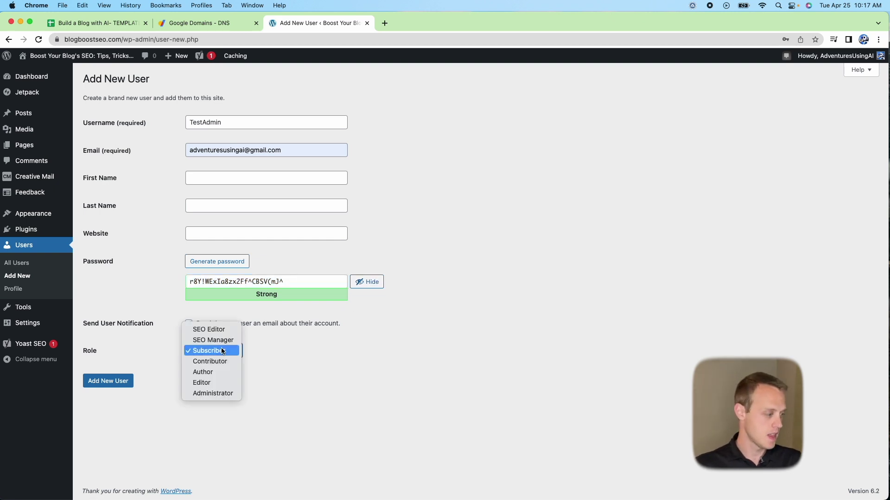
left_click(213, 394)
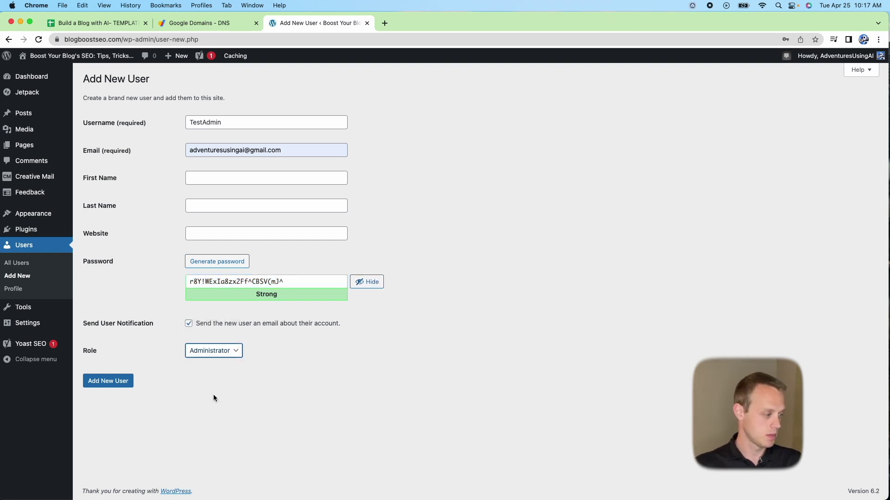
left_click(107, 381)
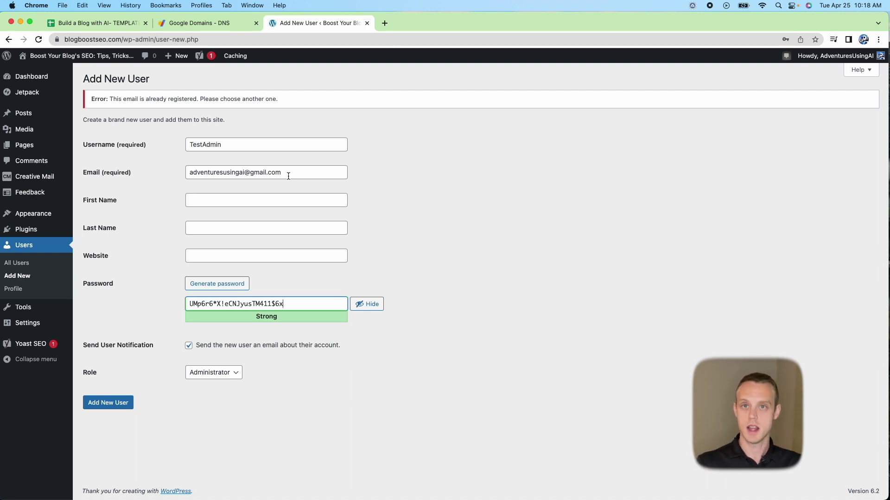
left_click_drag(288, 177, 176, 170)
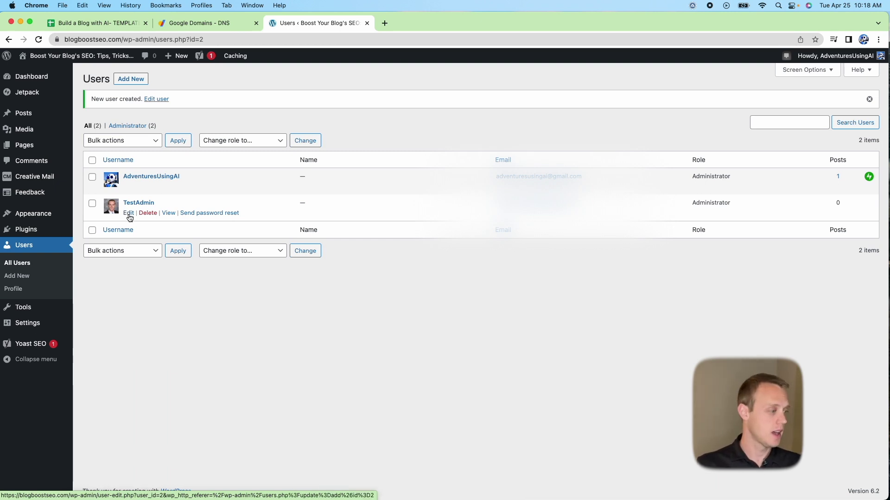
Step: Edit the TestAdmin user and add a new application password named "Blogging Tool"
left_click(129, 213)
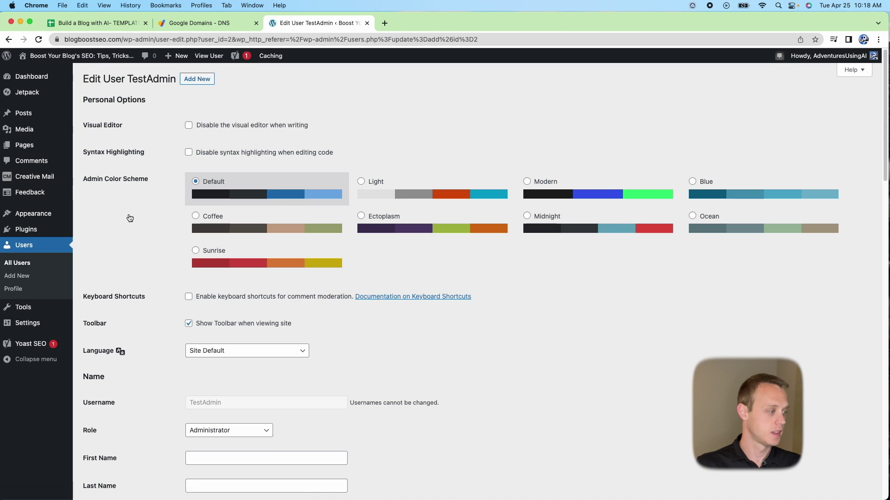
scroll(129, 218, "down", 15)
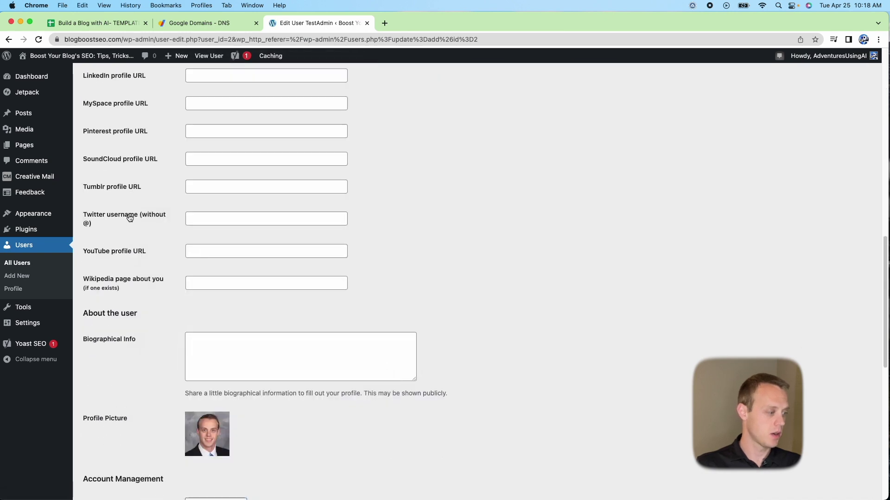
scroll(129, 218, "down", 10)
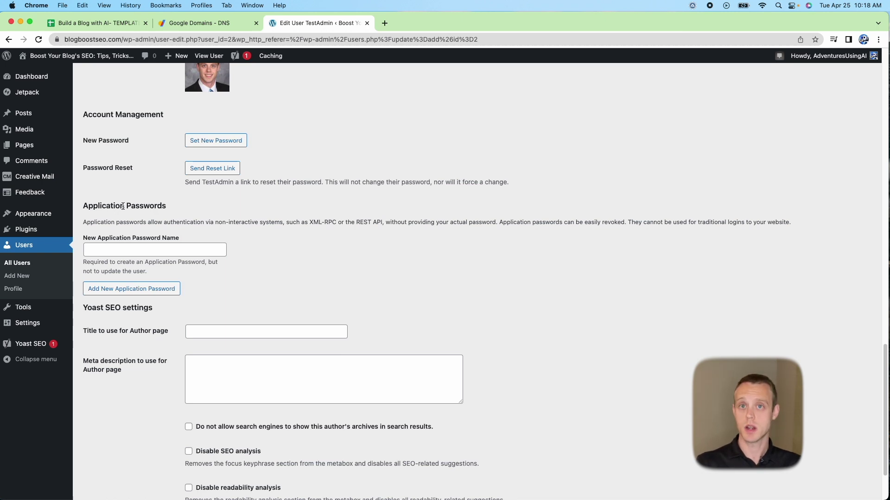
left_click(126, 246)
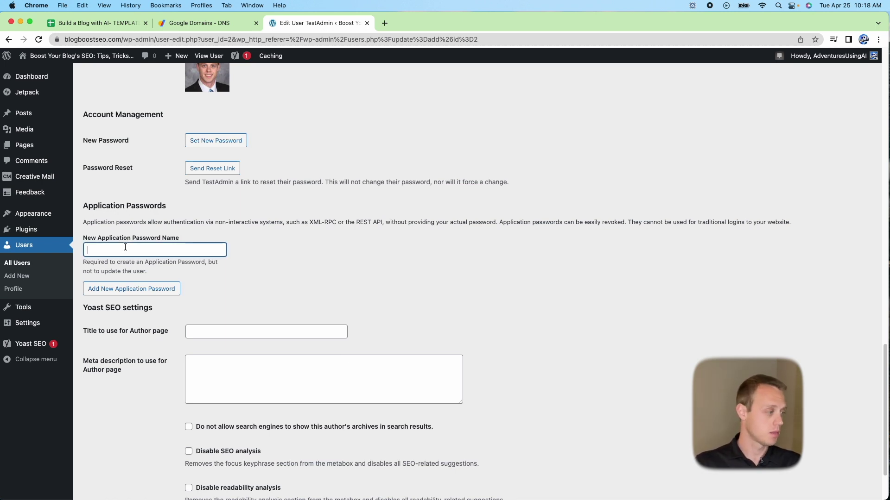
type("Bloggin ")
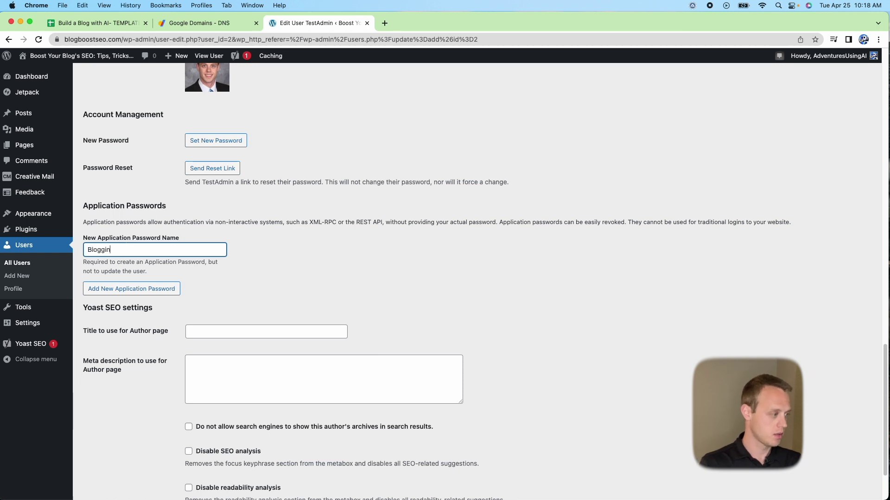
type("g Tool")
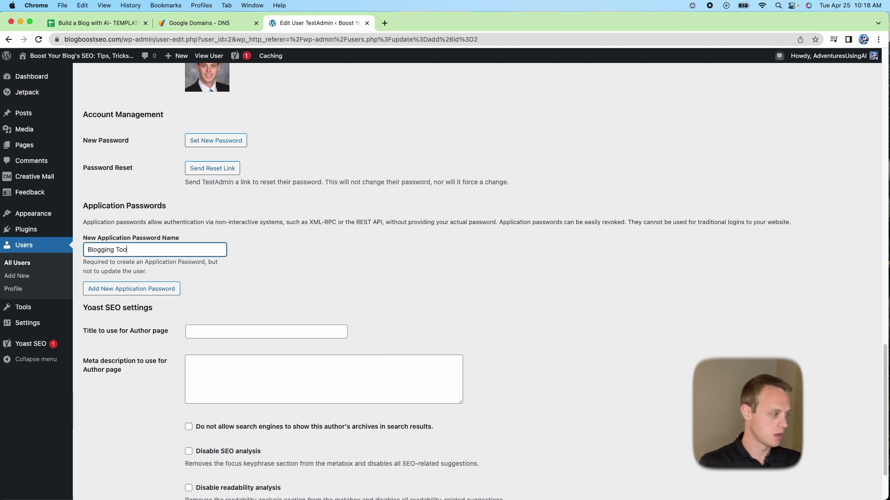
left_click(133, 290)
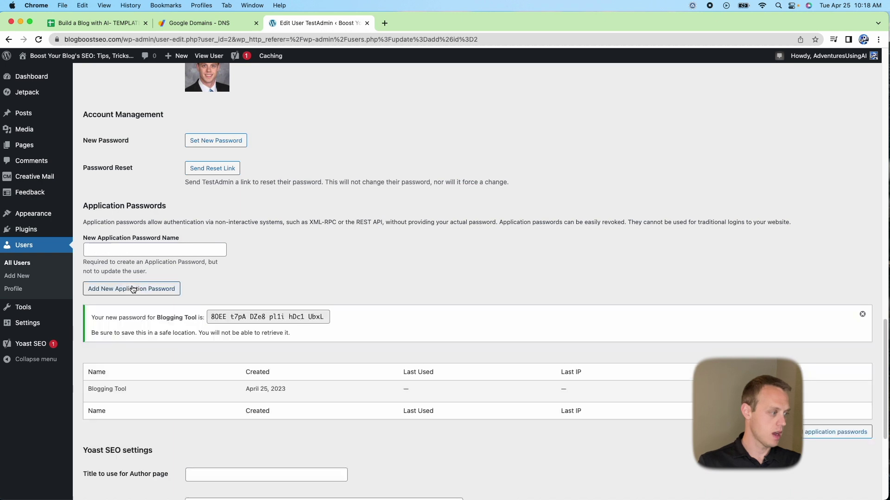
Step: Copy the new application password and paste it into the Wordpress Password cell B14 of the "Build a Blog with AI- TEMPLATE v0.2" spreadsheet
left_click_drag(325, 317, 208, 318)
right_click(226, 318)
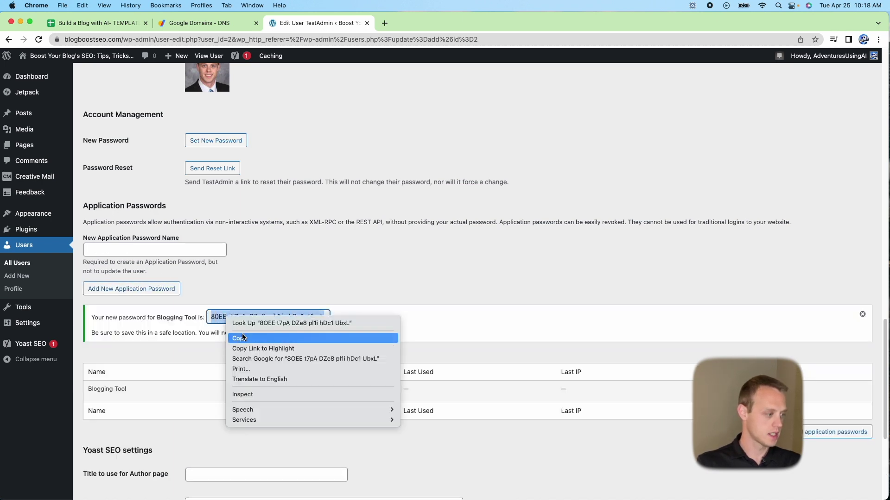
left_click(245, 340)
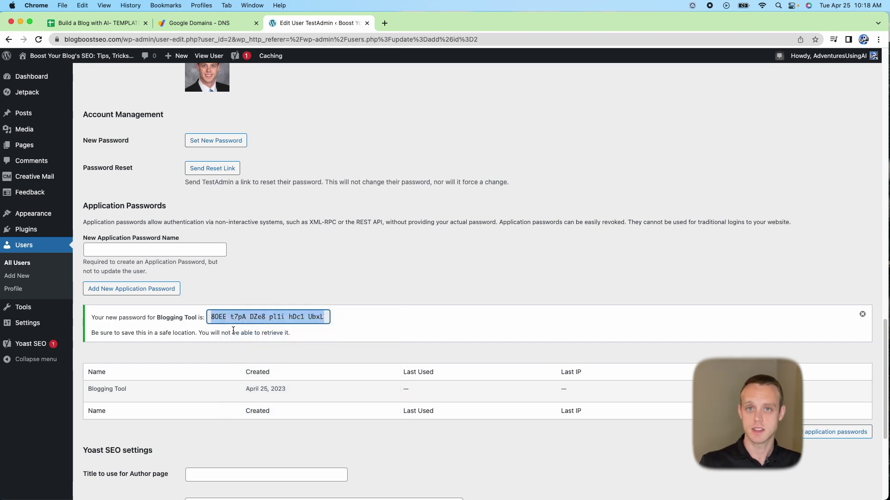
left_click(92, 23)
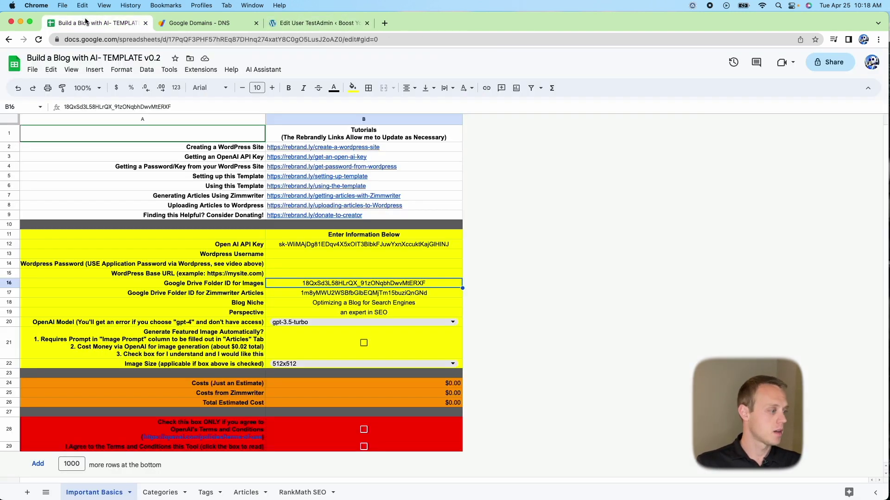
left_click(283, 265)
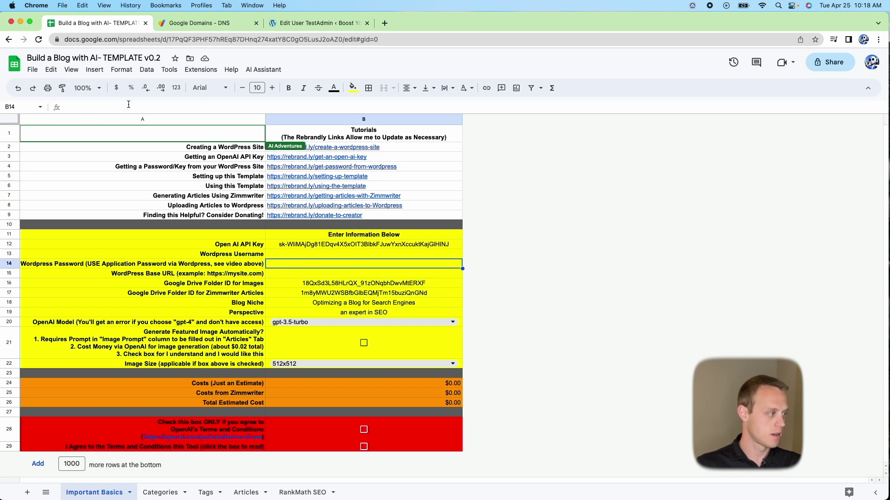
key("super+v")
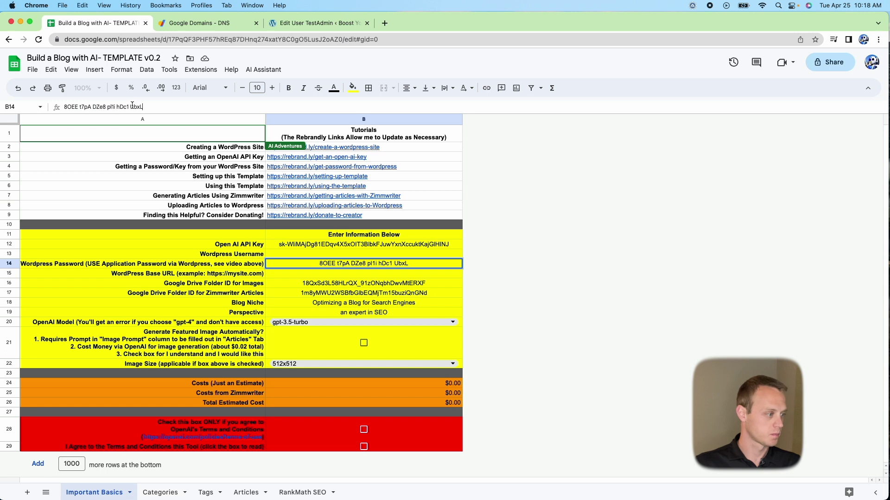
Step: Enter TestAdmin as the Wordpress Username in cell B13
left_click(312, 257)
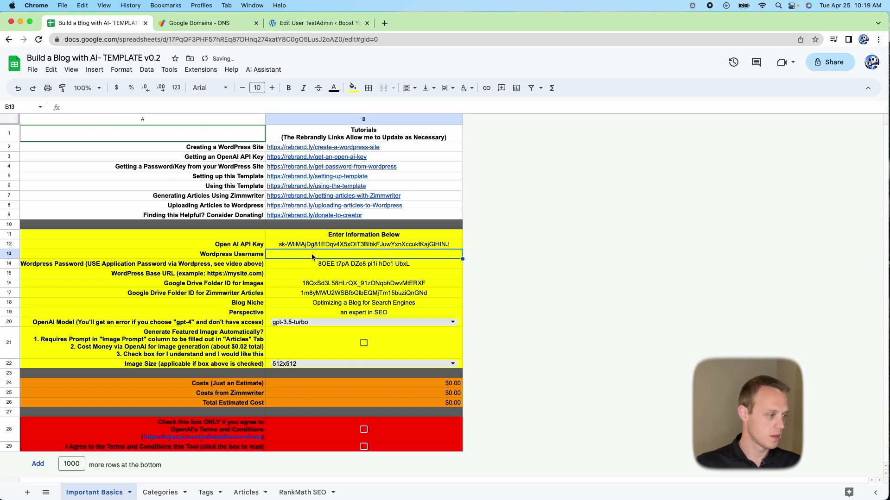
type("TestAdmin")
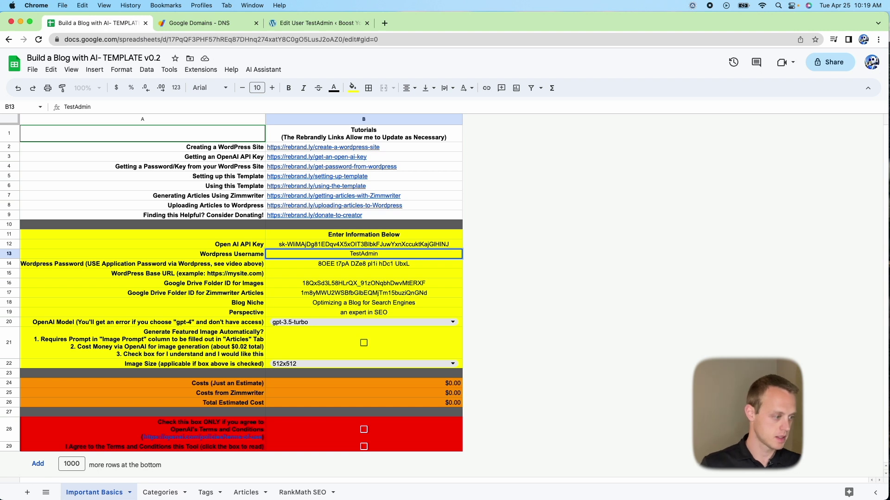
key("Return")
key("Left")
key("Down")
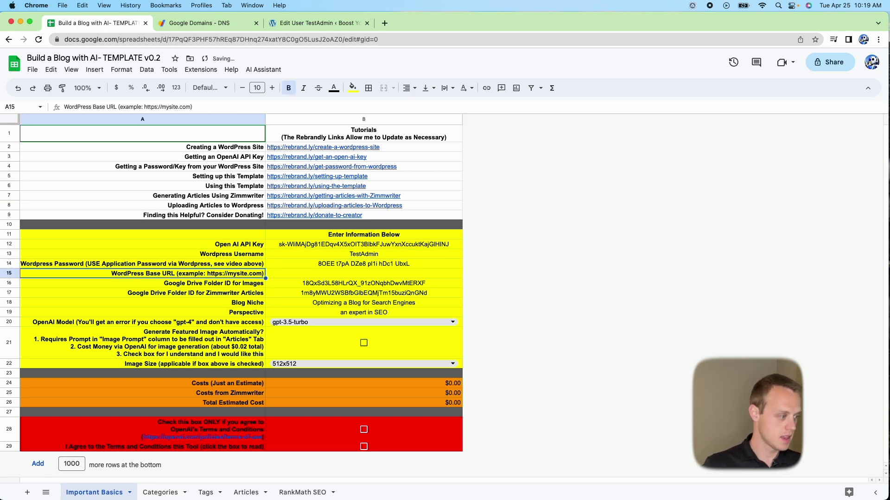
key("Right")
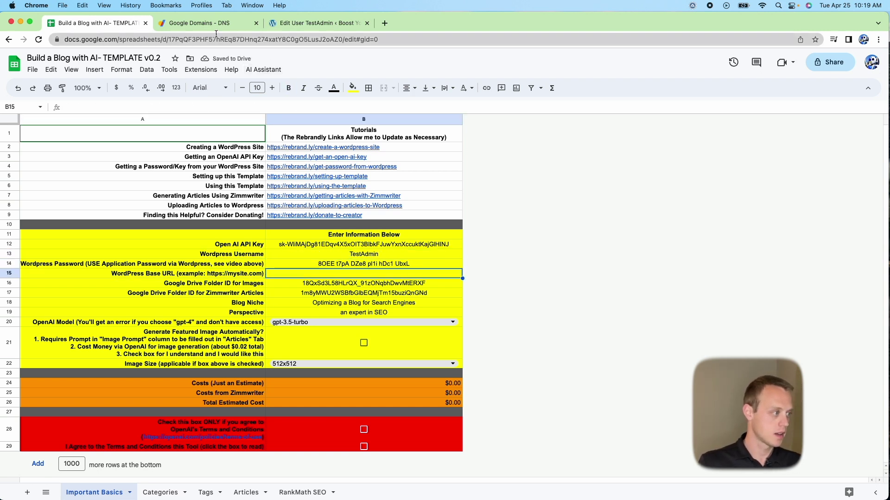
type("htt")
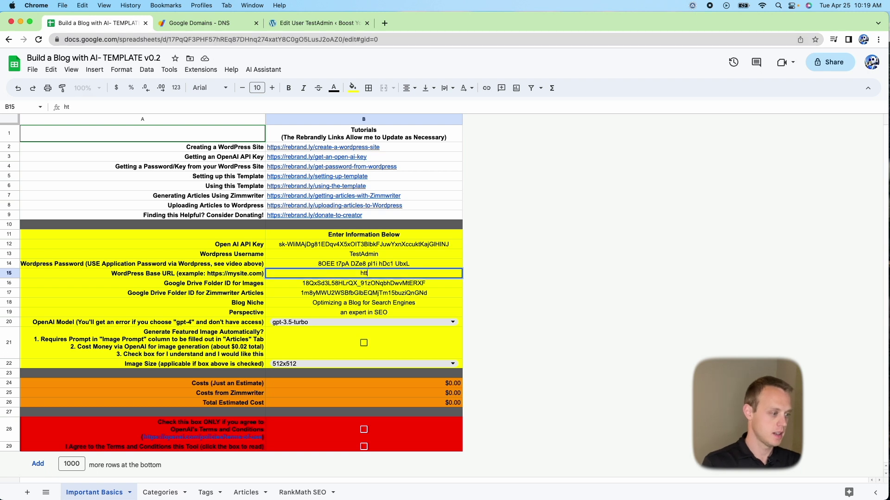
type("ps:/")
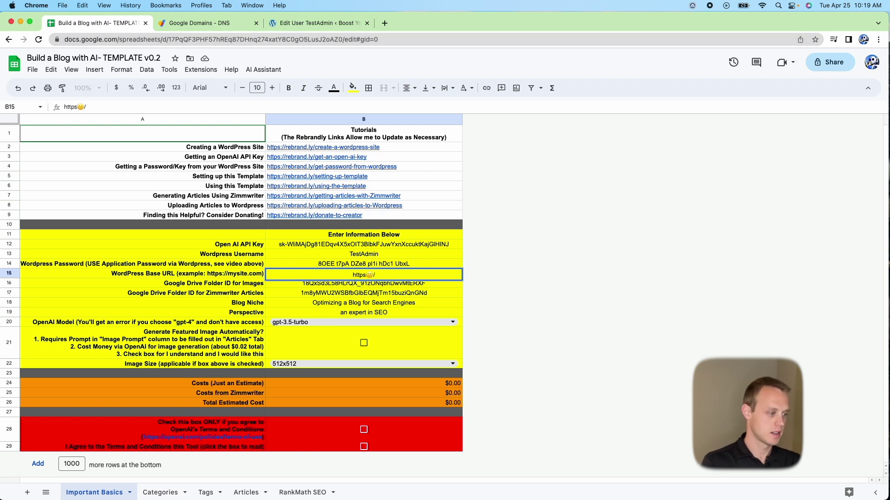
key("BackSpace")
key("BackSpace")
type(":")
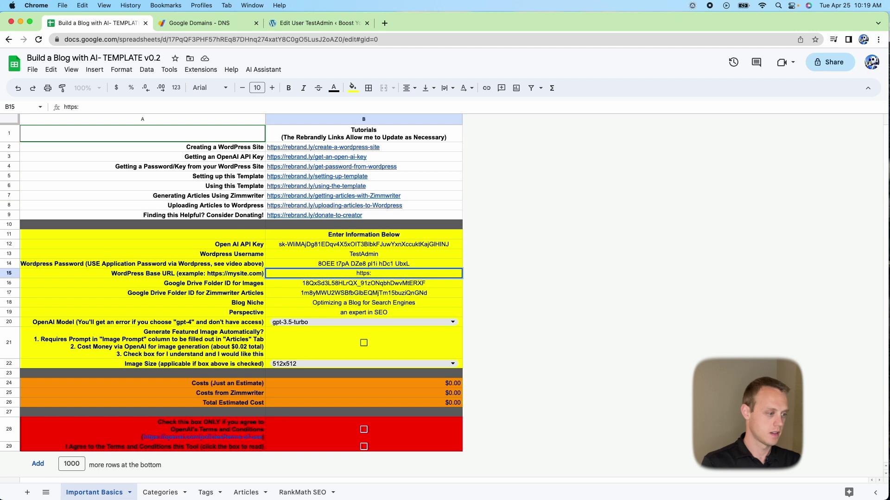
type("/")
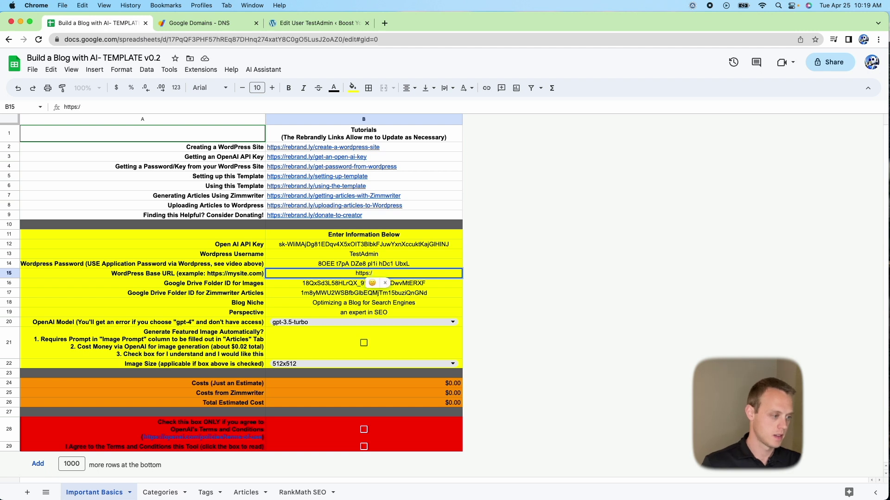
left_click(386, 283)
type("/blogbos")
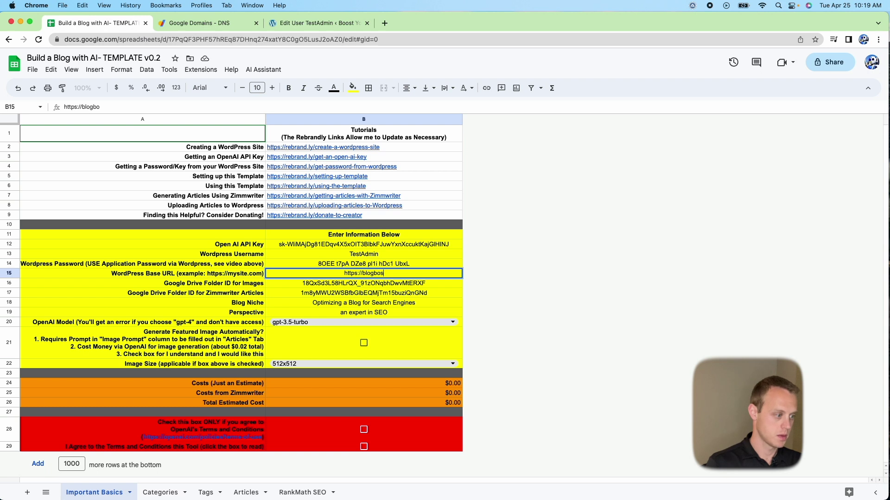
key("BackSpace")
type("ostseo.com")
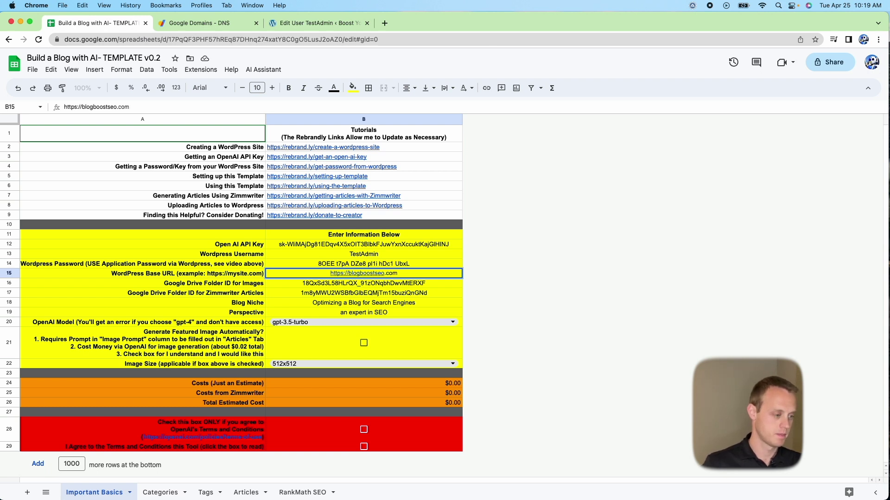
key("Return")
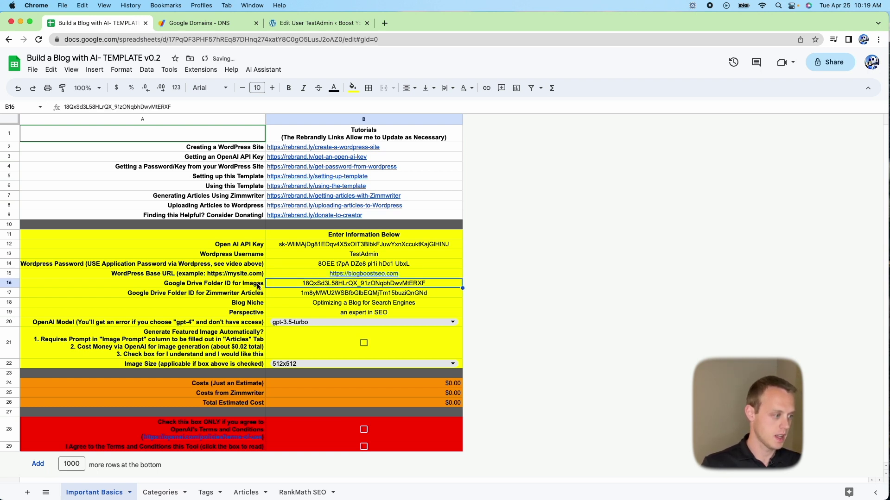
left_click_drag(249, 286, 250, 292)
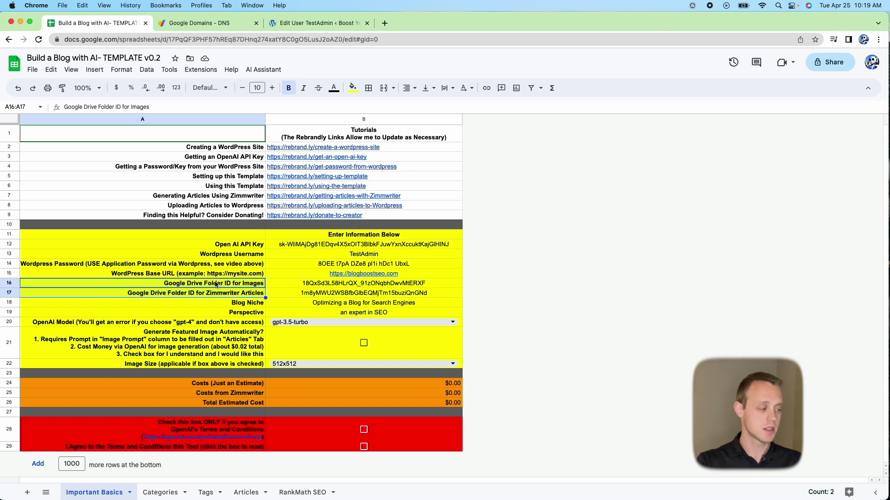
left_click(189, 297)
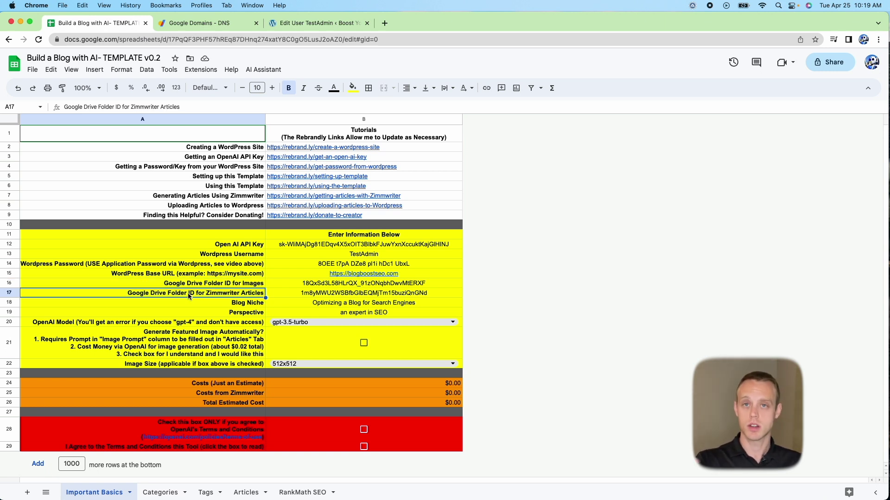
left_click(315, 304)
left_click(323, 314)
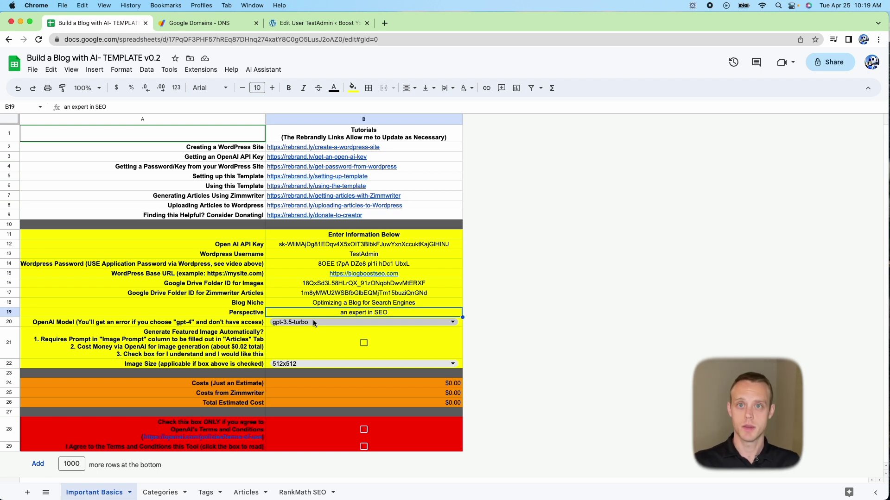
Step: Enable automatic featured image generation in B21 and agree to the OpenAI and tool terms and conditions in B28 and B29
left_click(364, 344)
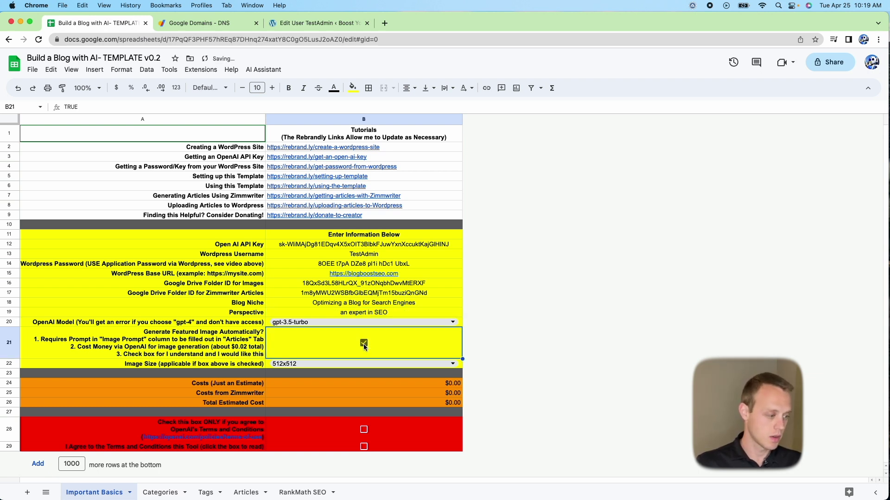
left_click(364, 430)
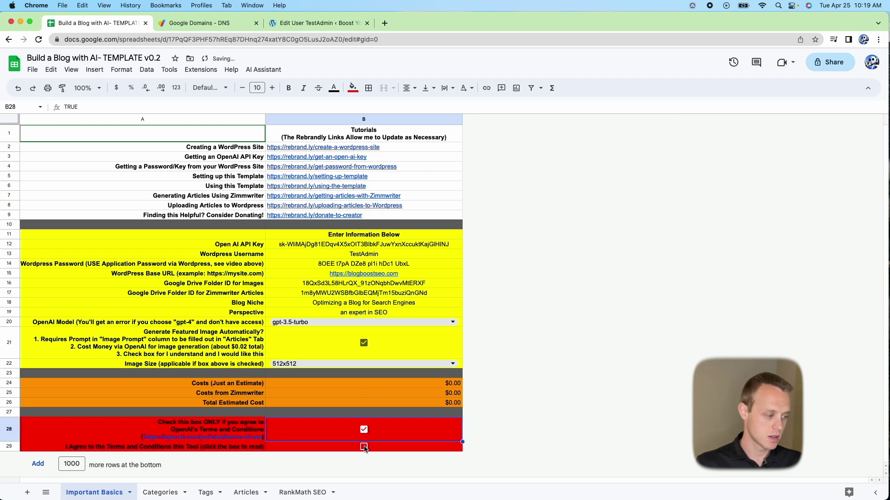
left_click(364, 447)
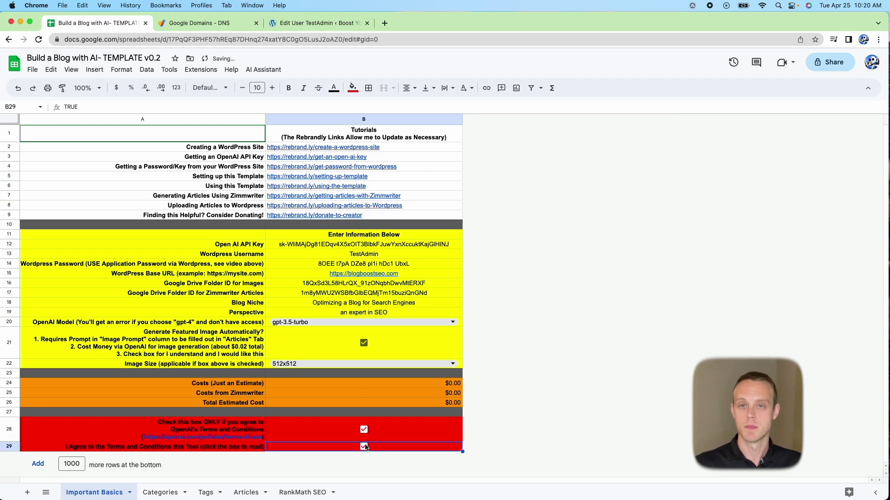